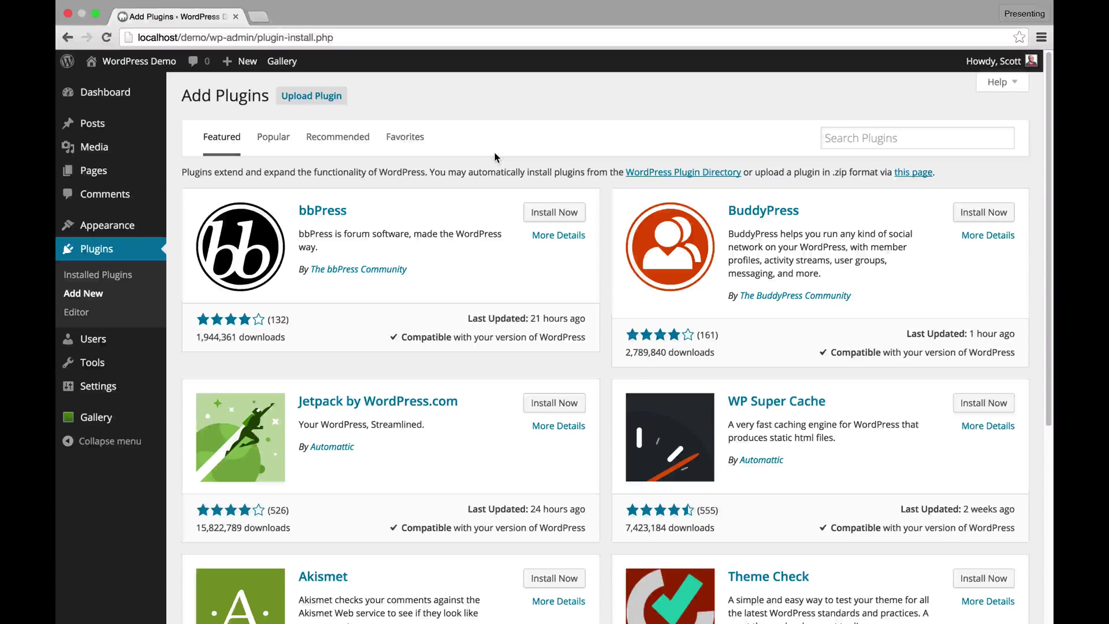
- Go to Plugins > Add New and switch to the Upload Plugin zip form
click(120, 414)
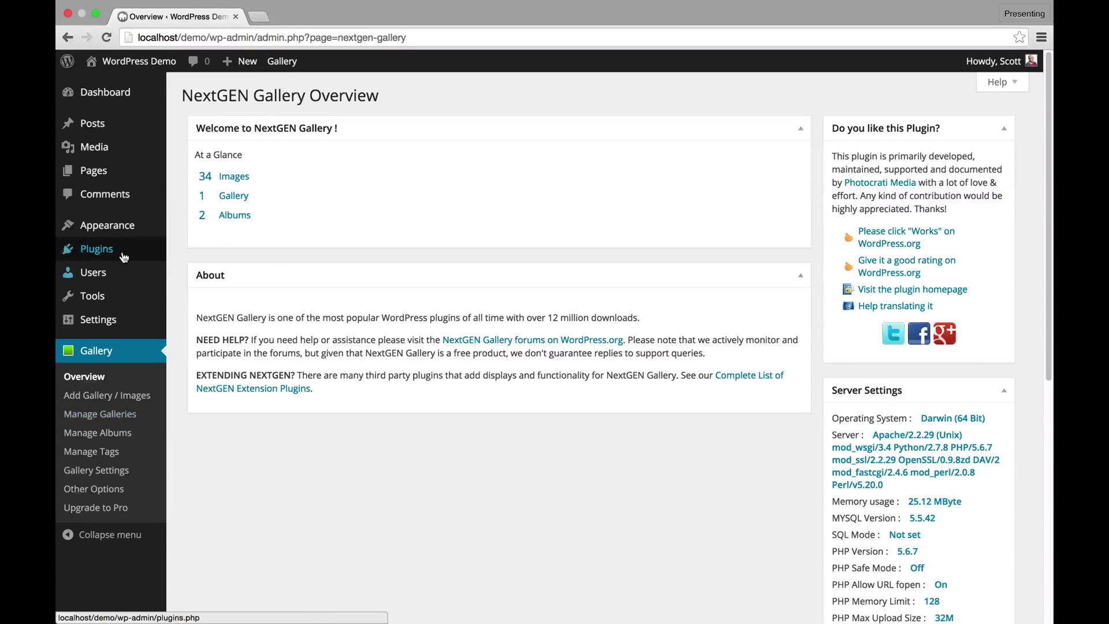
mouse_move(116, 254)
click(195, 270)
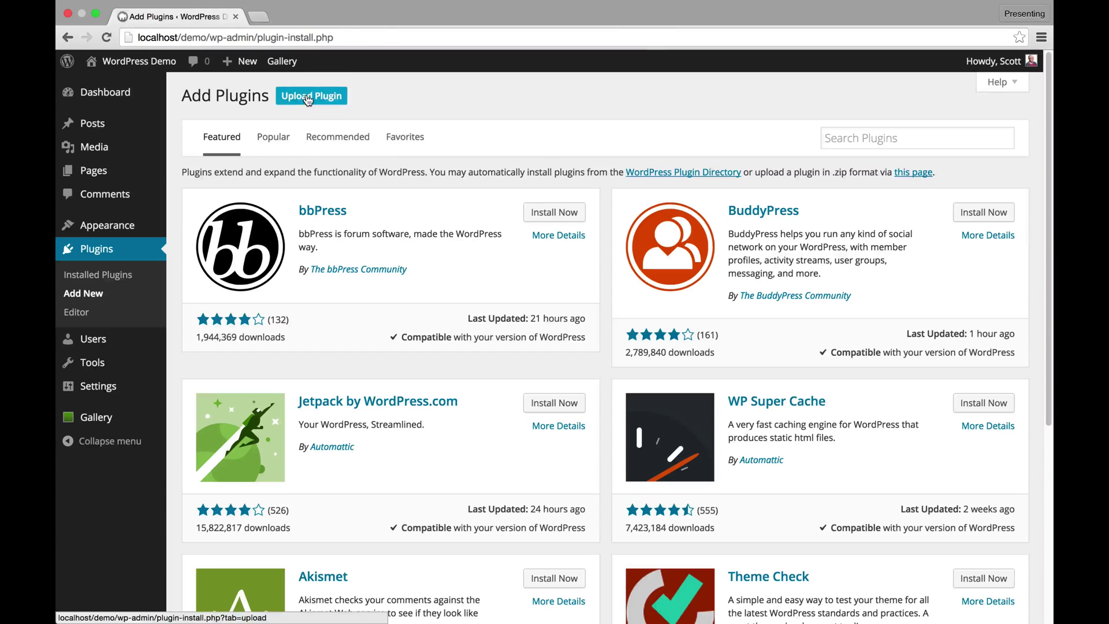
click(308, 100)
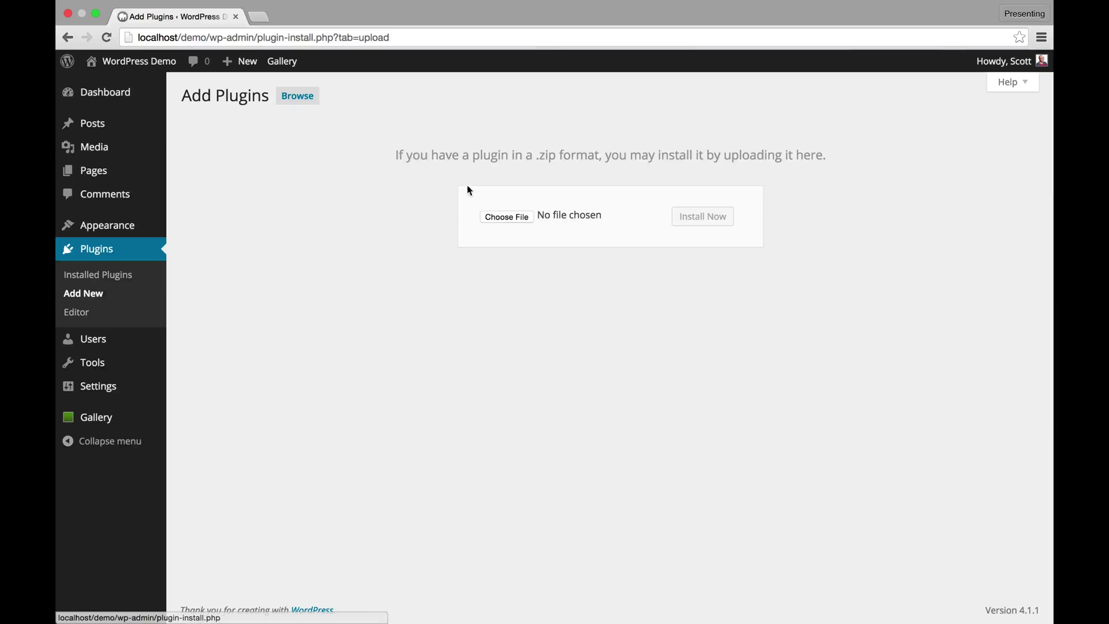
- Upload the nextgen-gallery-plus zip, install NextGEN Plus 1.1.3 and activate it
click(499, 213)
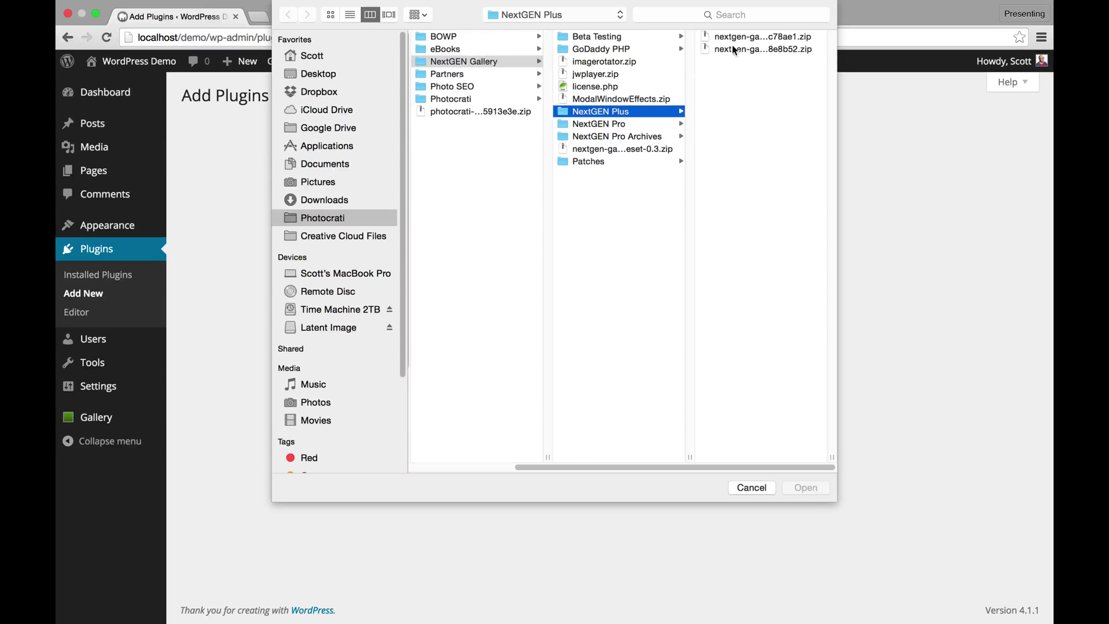
click(772, 50)
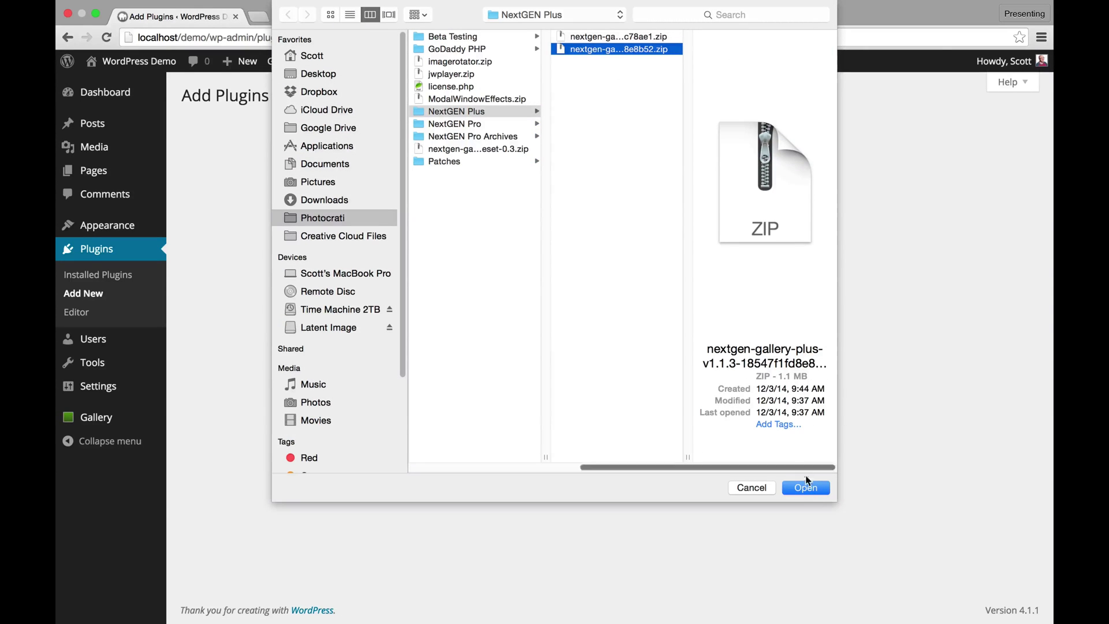
click(806, 487)
click(702, 217)
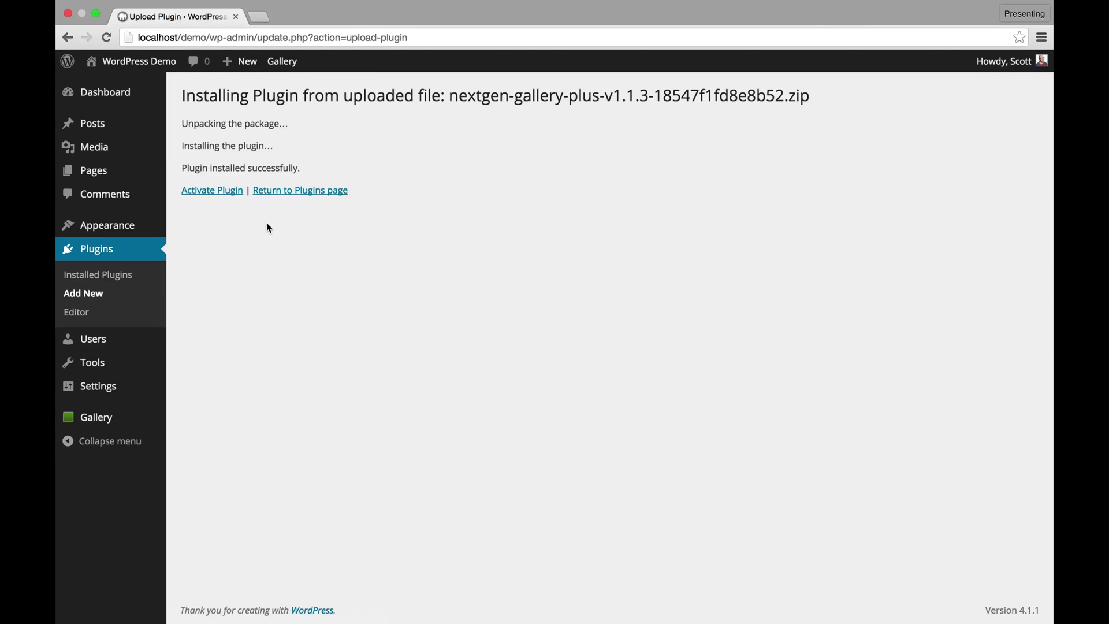
click(219, 192)
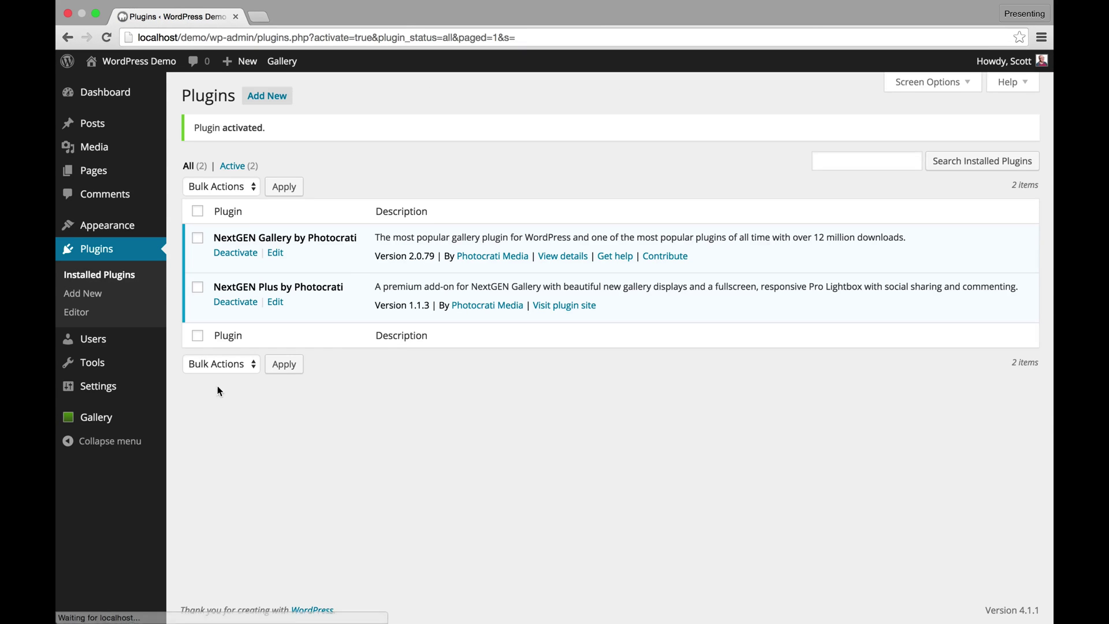
mouse_move(114, 423)
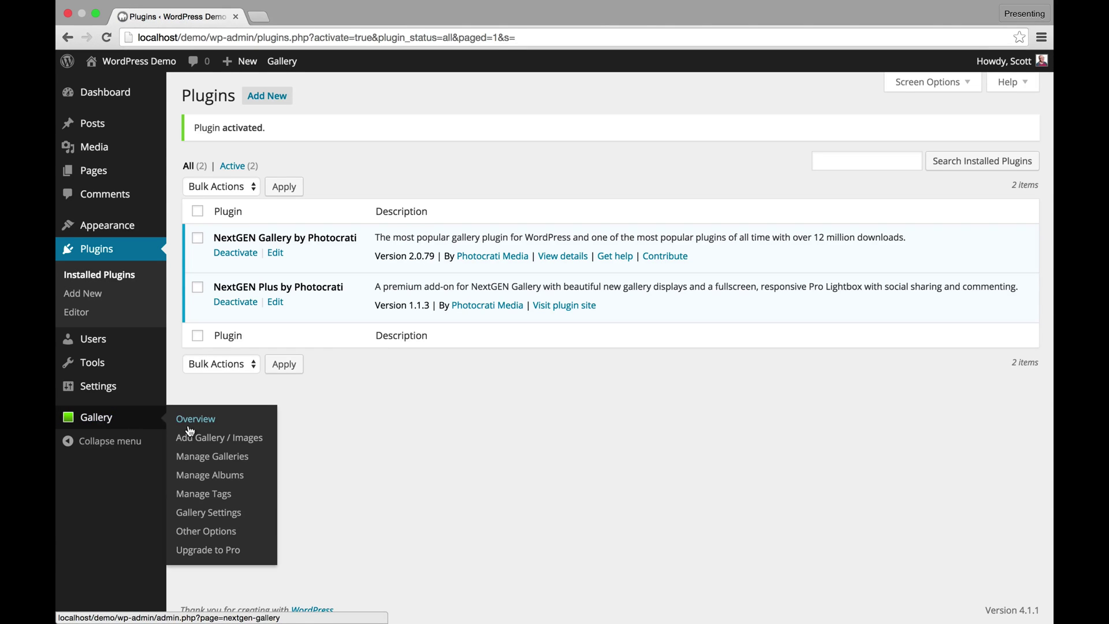
- Go to NextGEN's Other Options and expand the Image Protection section
click(218, 513)
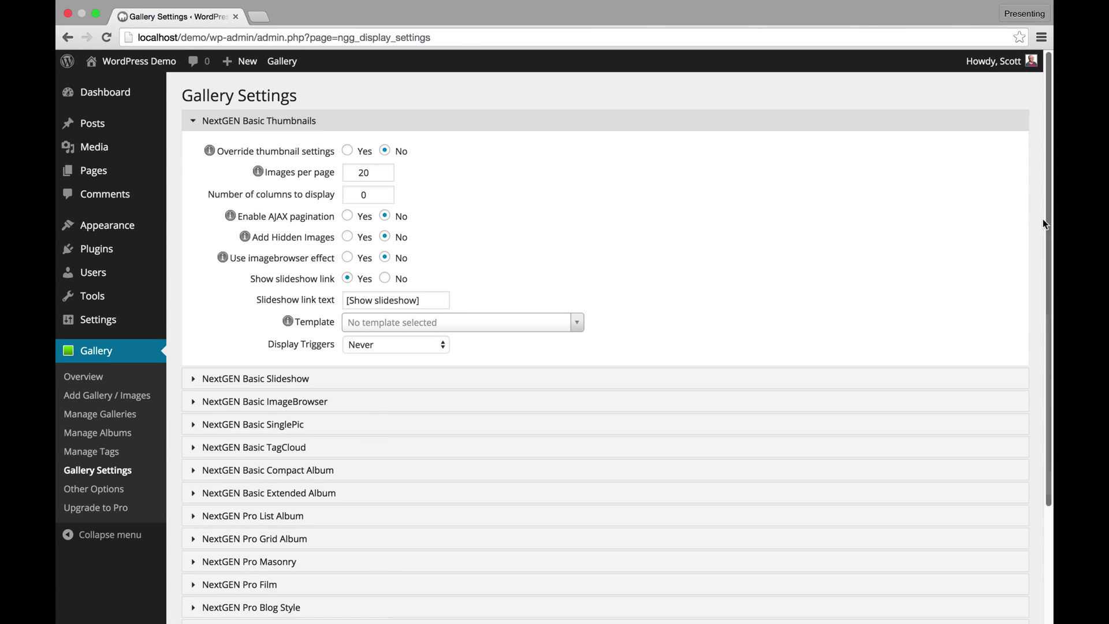
drag(1043, 220, 1039, 333)
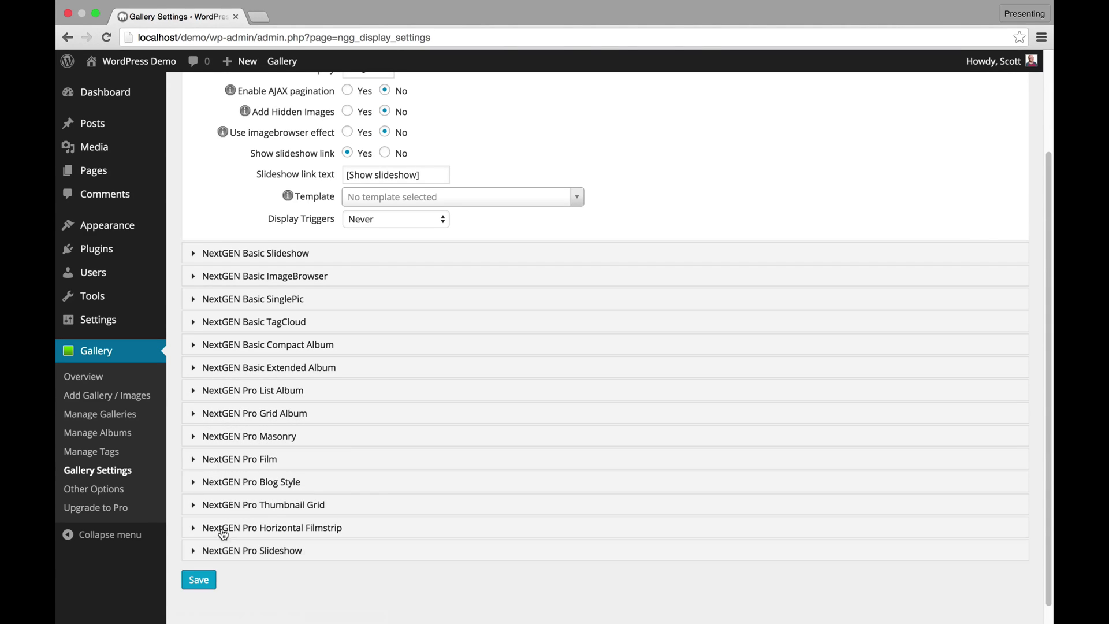
click(94, 488)
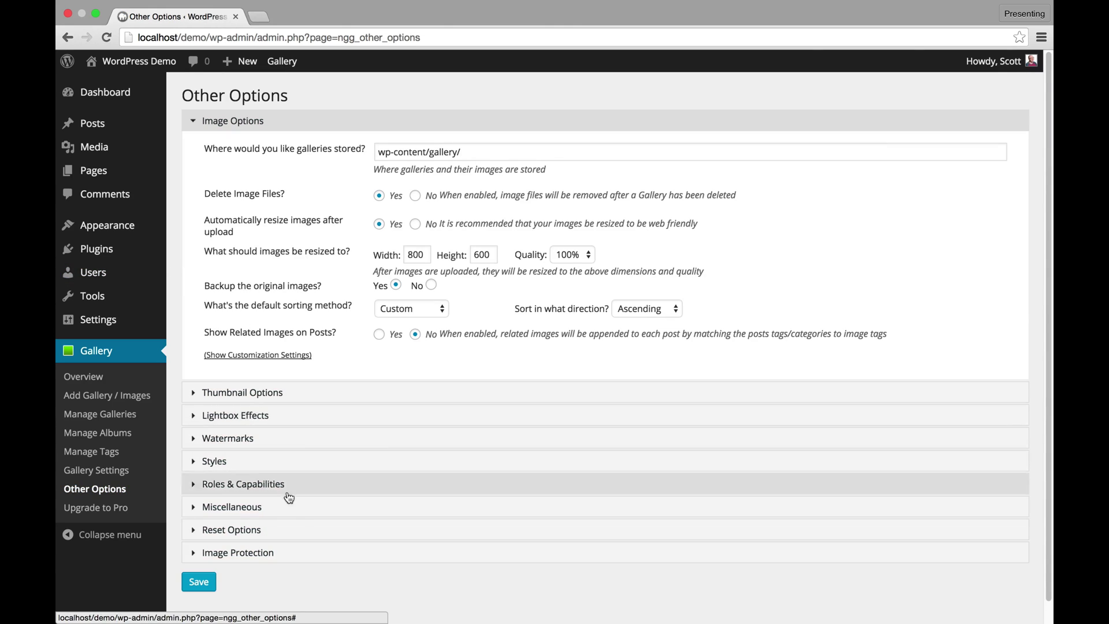
click(315, 554)
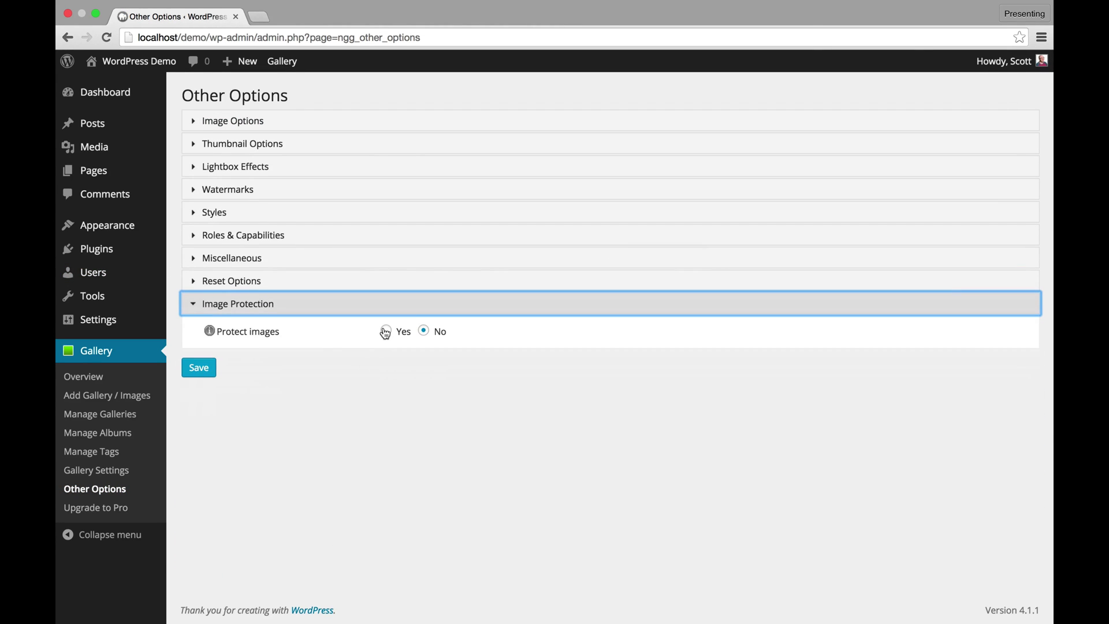
- Set Protect images to Yes, keep Disable right click at No, and save
click(387, 331)
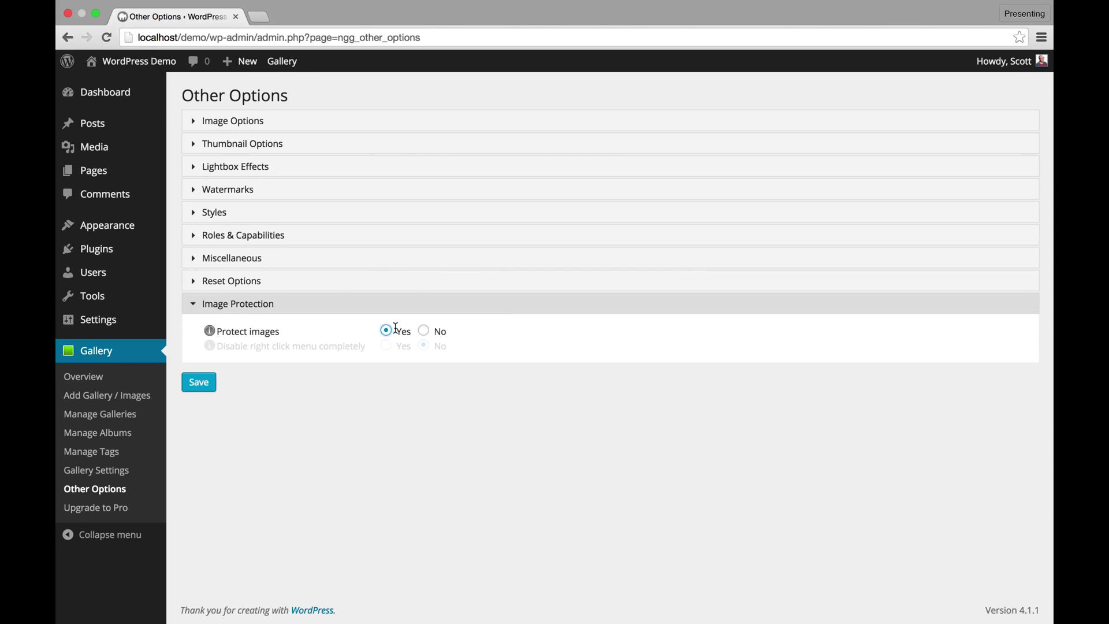
mouse_move(212, 332)
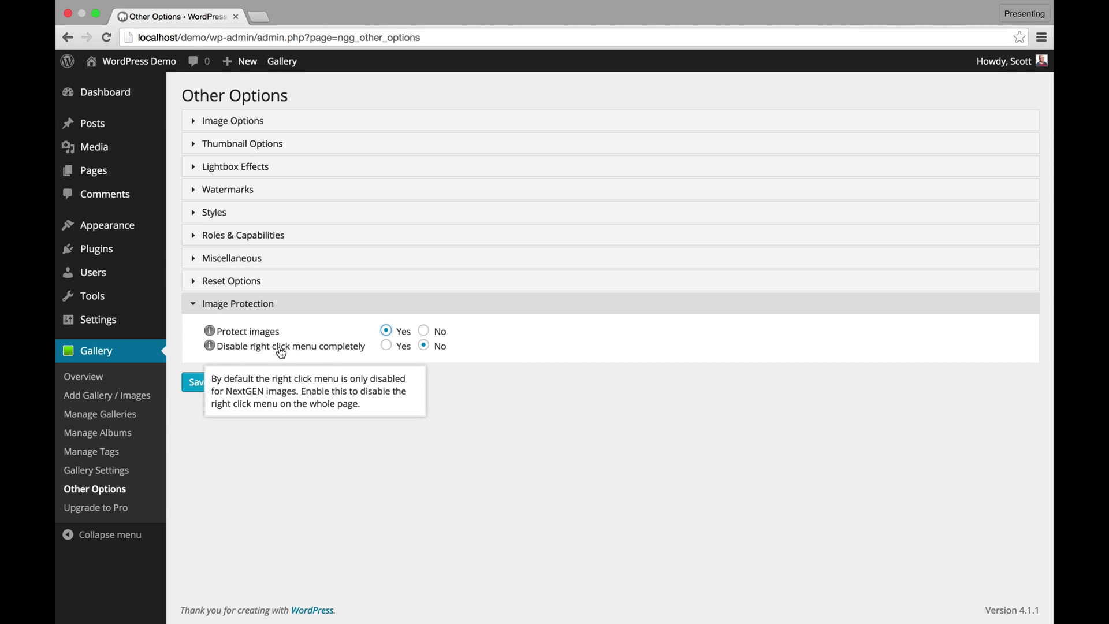
click(385, 345)
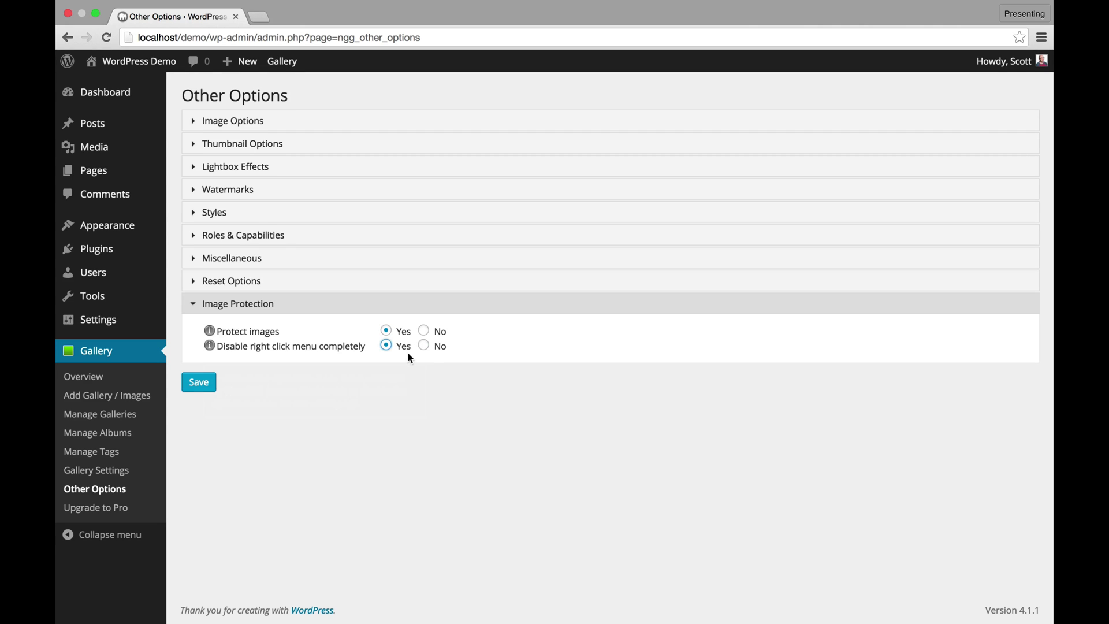
click(424, 346)
click(197, 385)
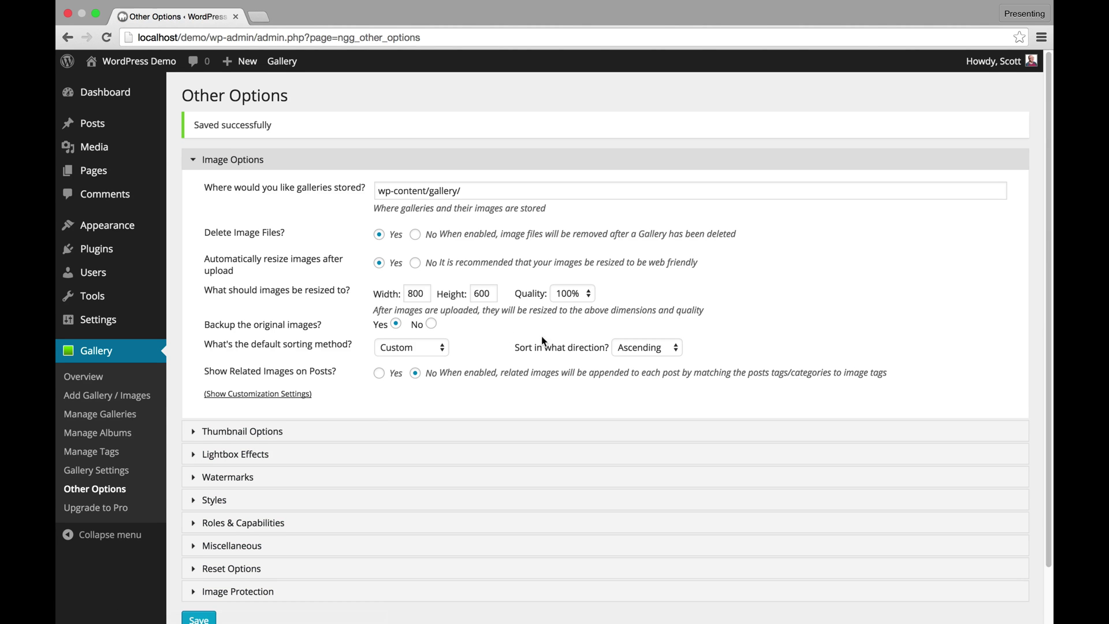
click(84, 469)
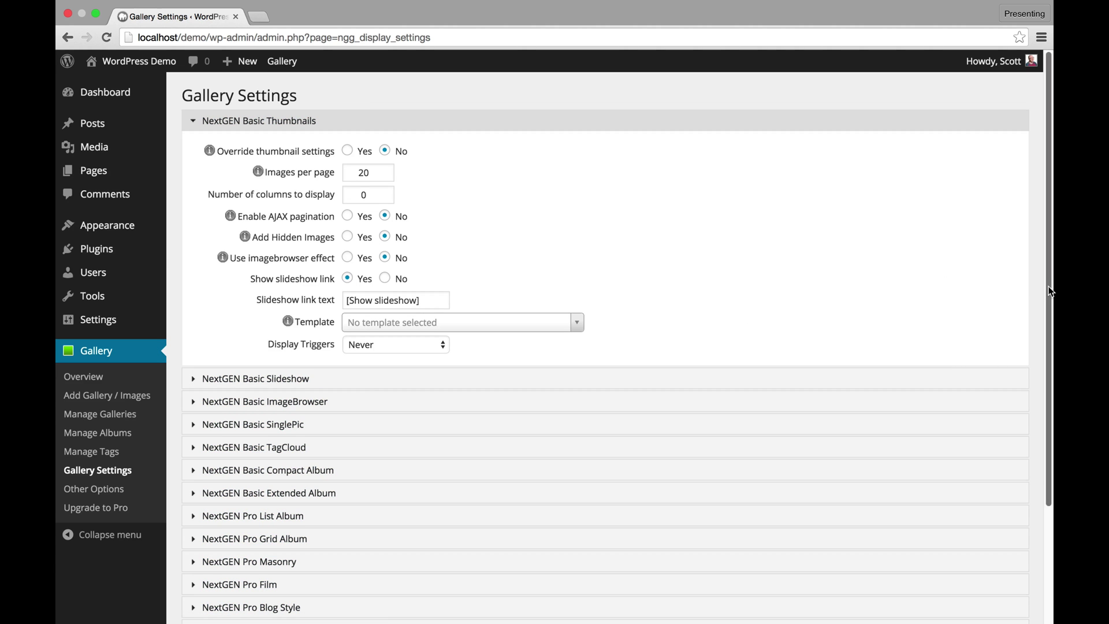
- Expand the Pro List Album, Pro Grid Album and Pro Masonry (180 width, 10 padding) settings
scroll(1049, 288, down, 5)
click(329, 375)
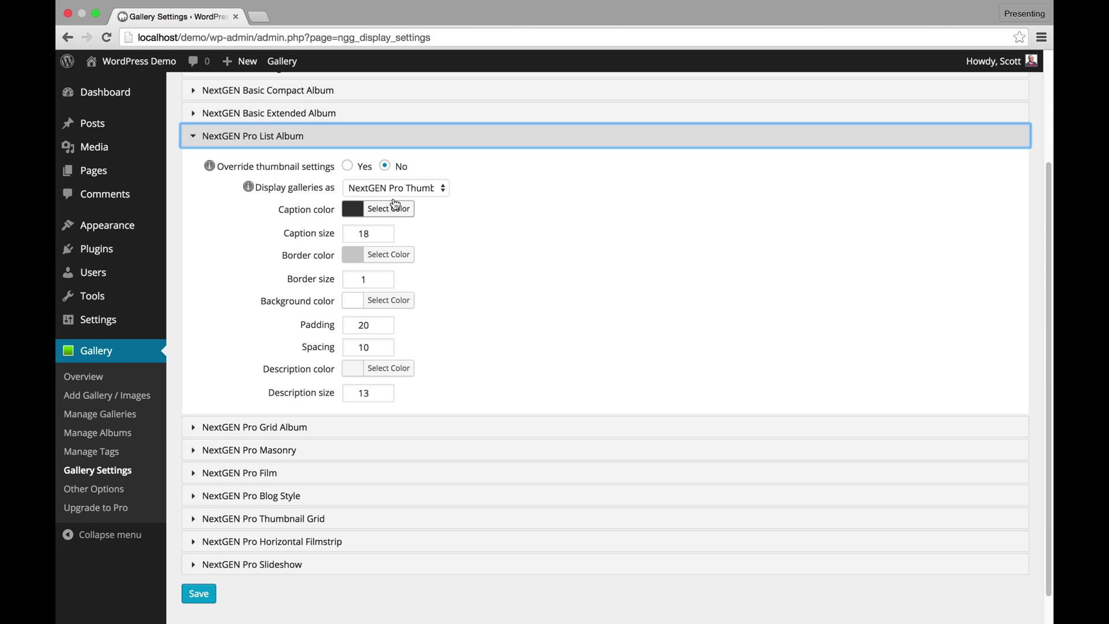
click(367, 431)
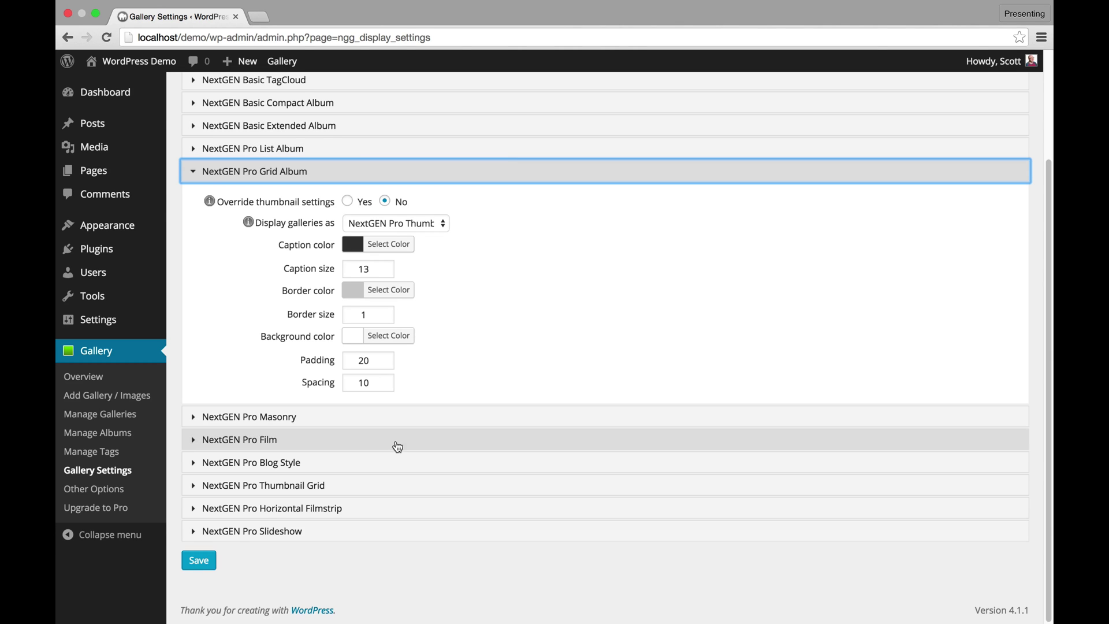
click(383, 418)
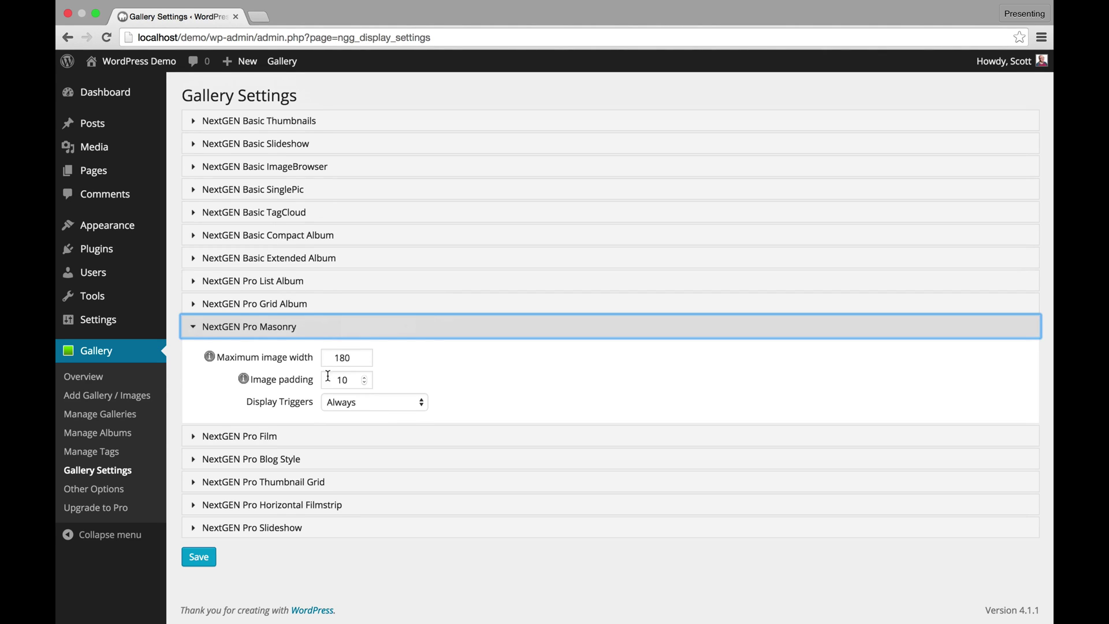
- Expand the Pro Film, Blog Style, Thumbnail Grid, Horizontal Filmstrip and Slideshow settings in turn
click(385, 440)
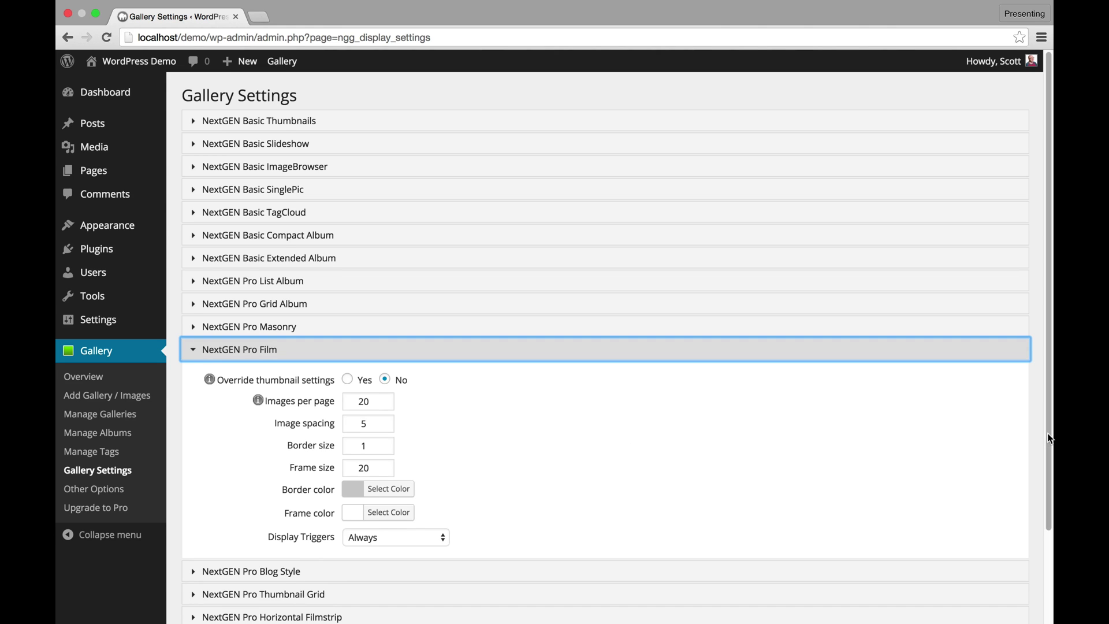
drag(1048, 433, 1052, 522)
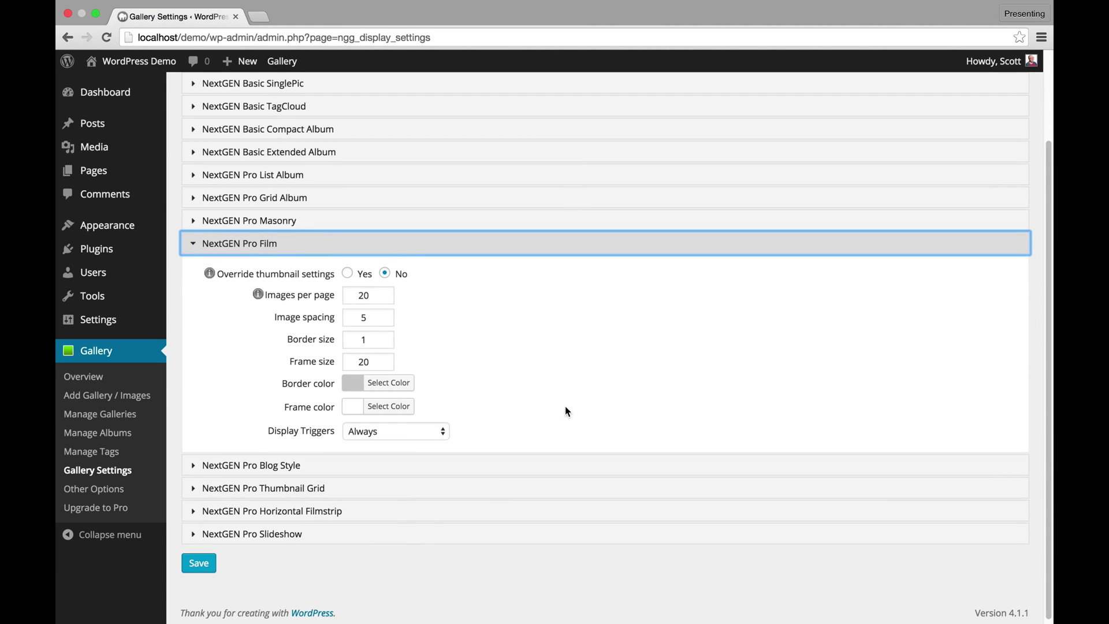
click(402, 470)
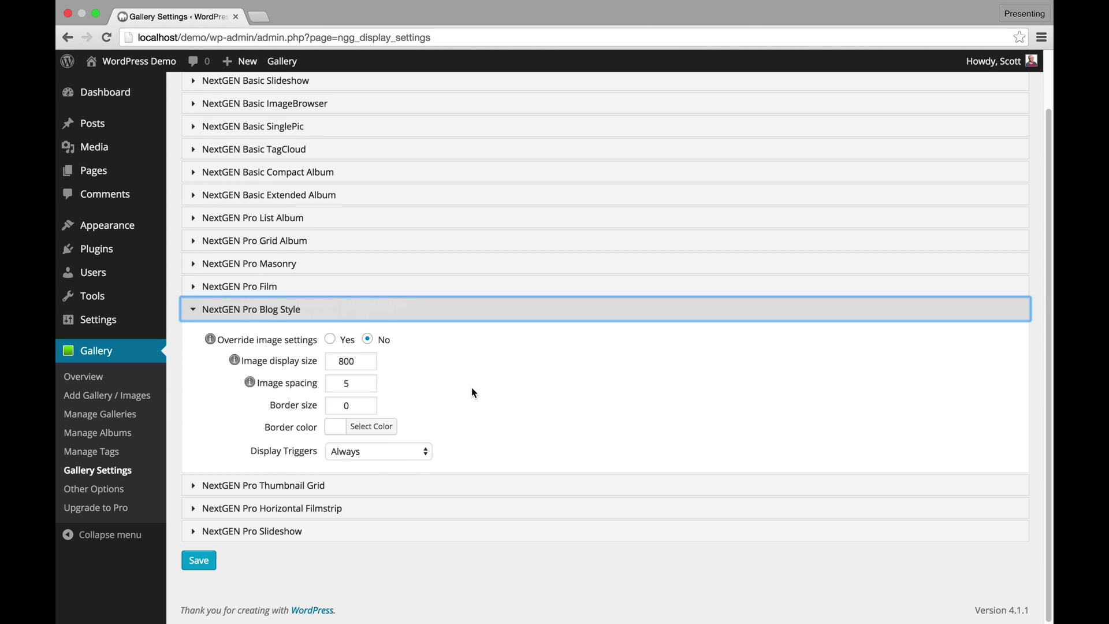
click(495, 487)
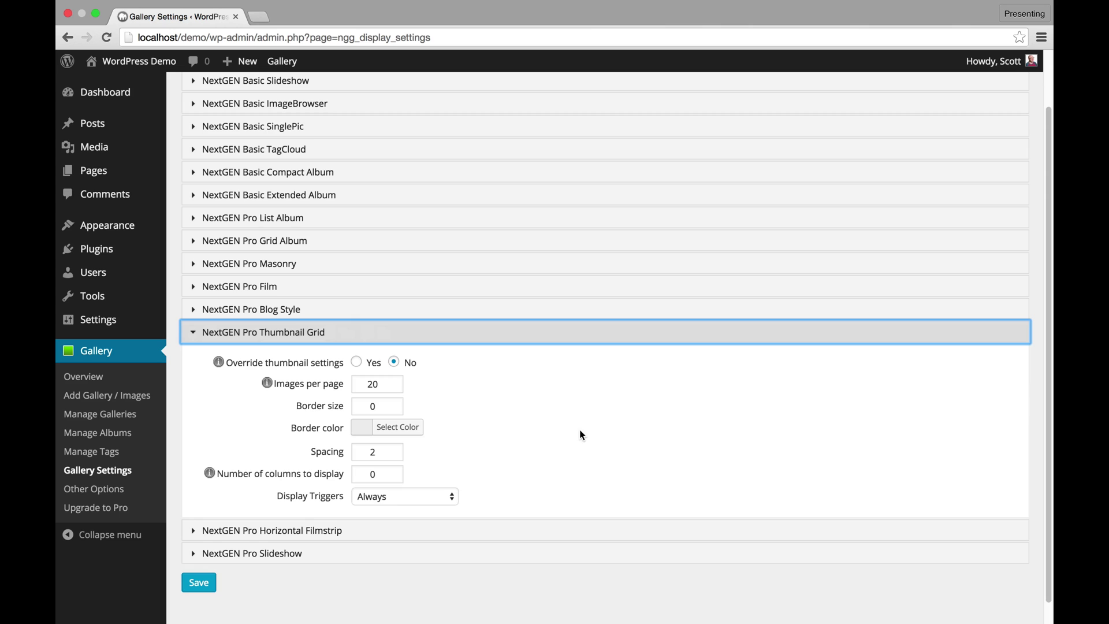
click(512, 531)
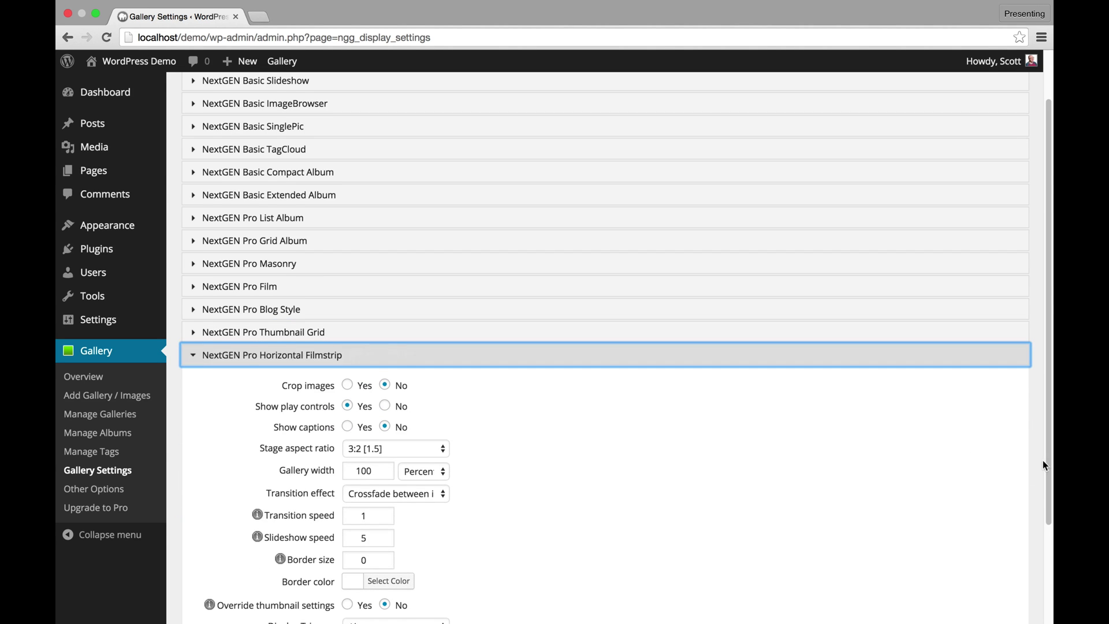
drag(1044, 461, 1042, 518)
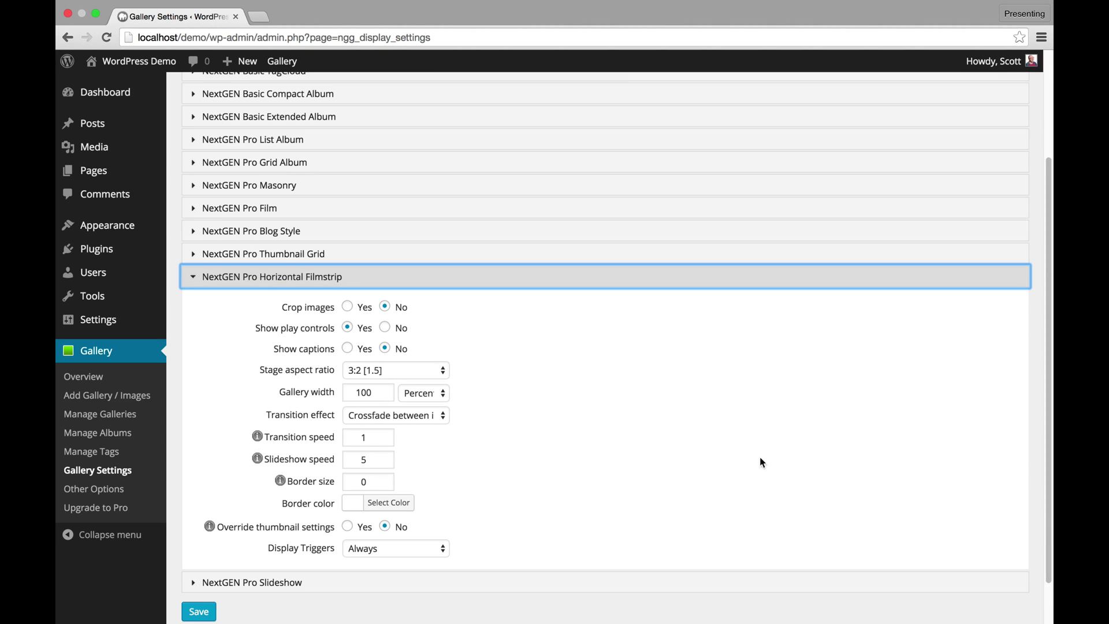
click(826, 581)
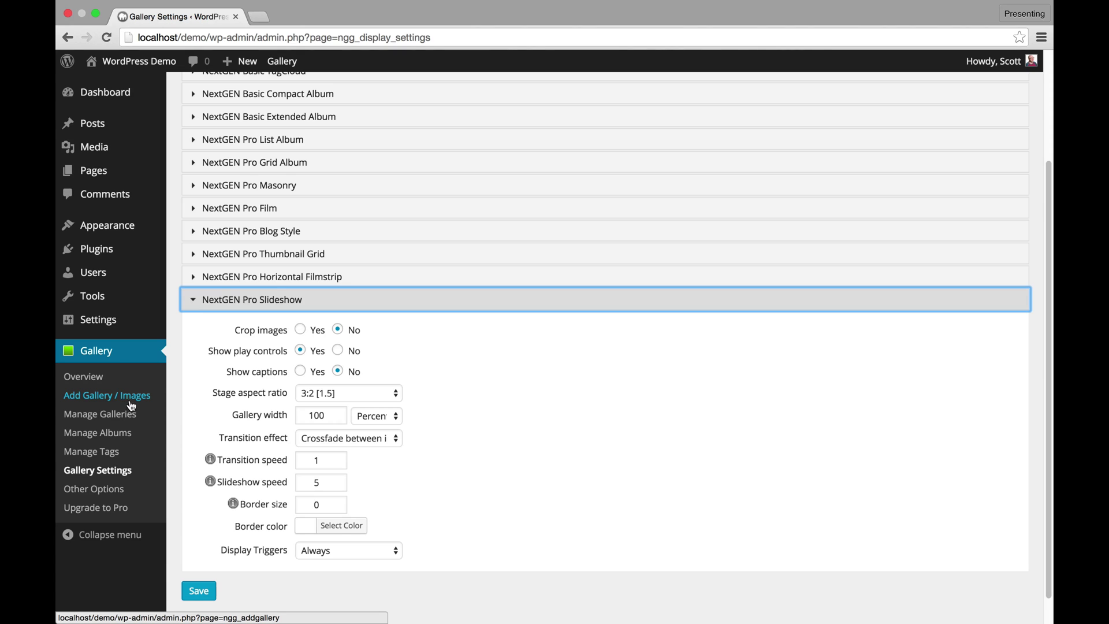
key(Up)
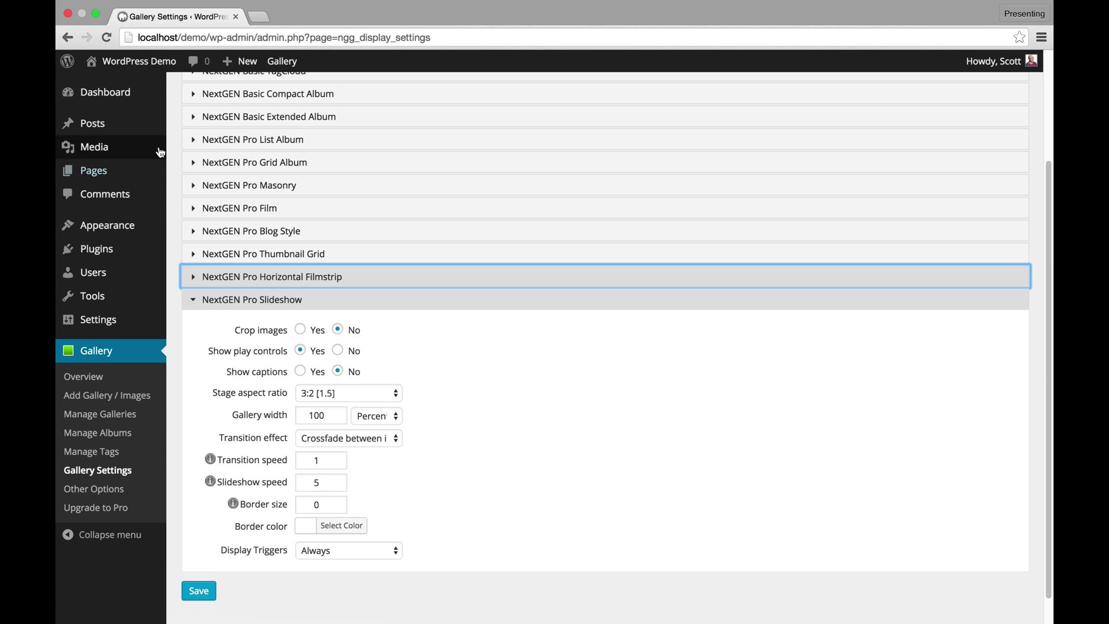
- Start a new post and bring up the NextGEN Gallery insert dialog listing display types
mouse_move(165, 128)
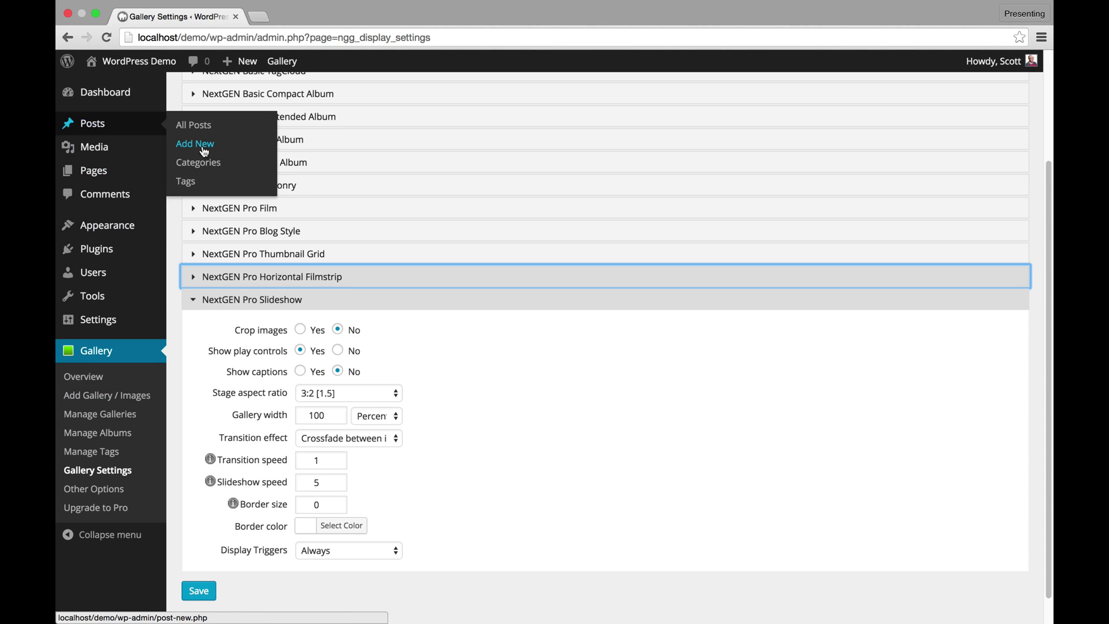
click(203, 149)
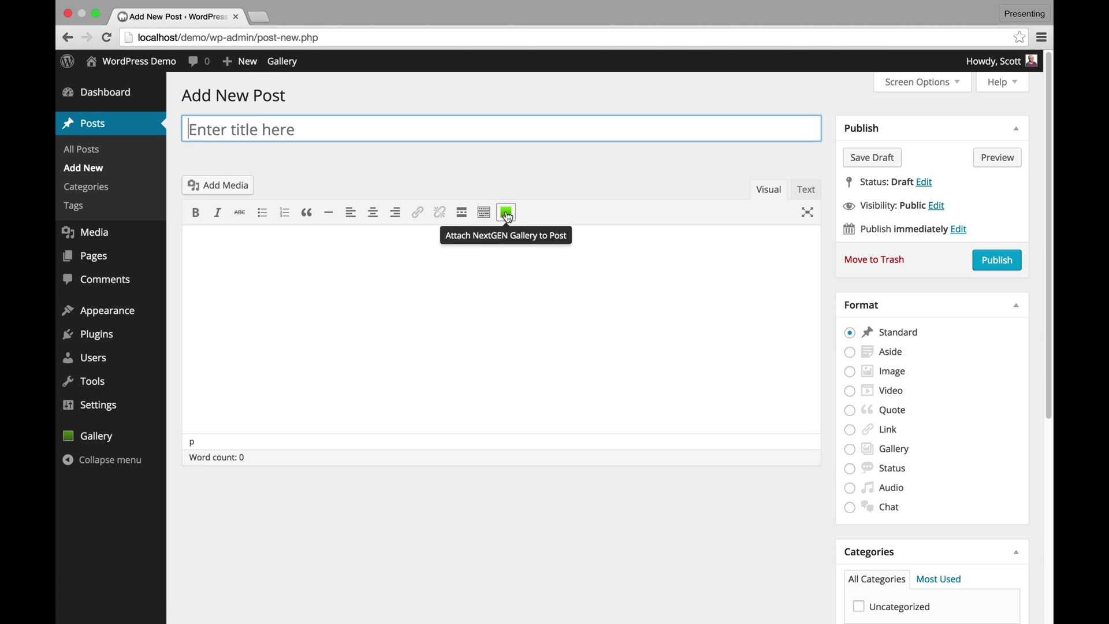
click(507, 214)
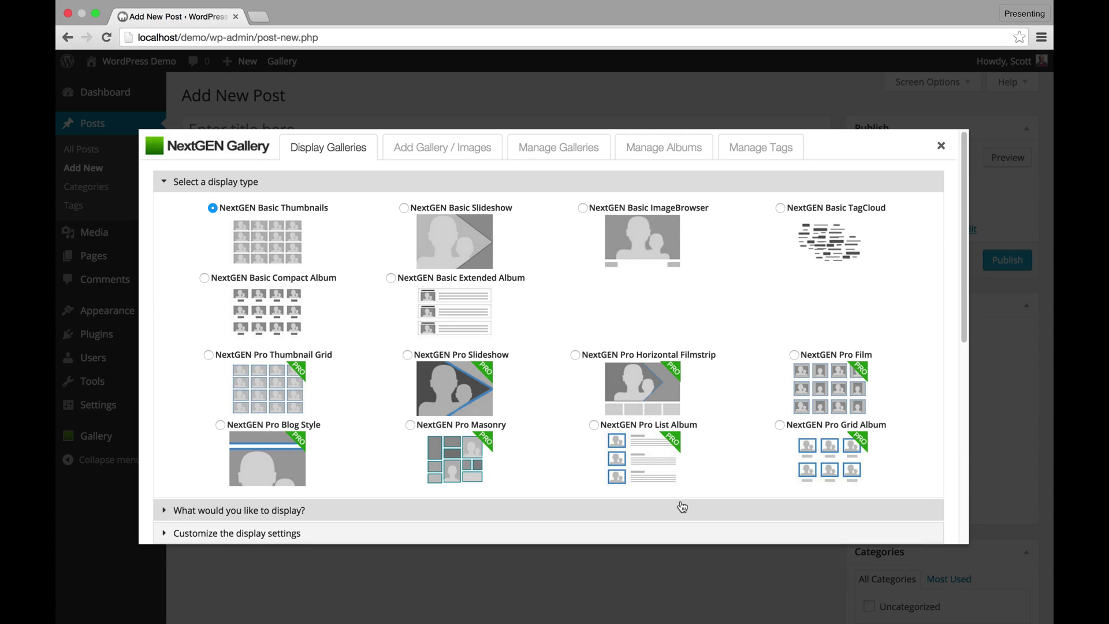
- Choose the Pro Masonry display type with Test Gallery as the source
click(409, 426)
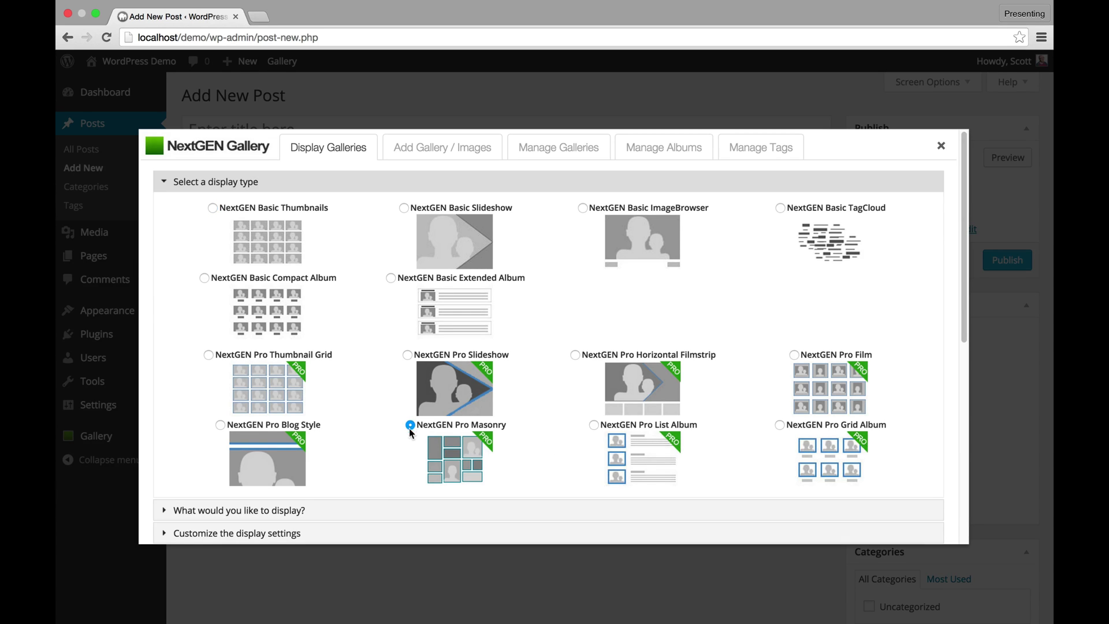
double_click(369, 509)
click(299, 257)
click(285, 277)
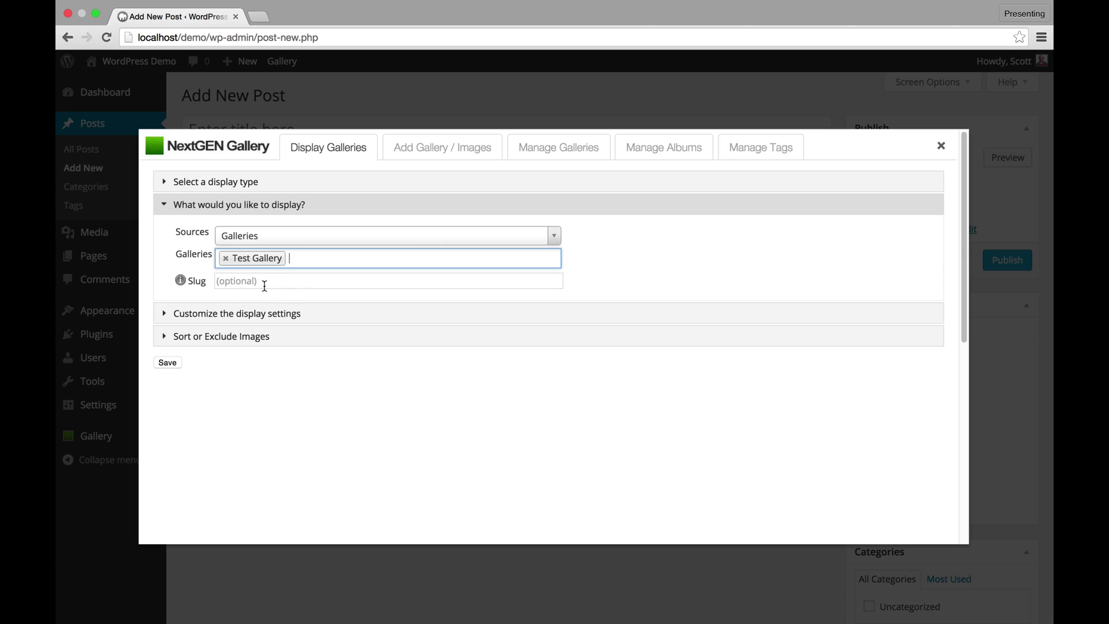
- Set maximum image width 200 and padding 5, then insert the gallery into the post
click(251, 313)
double_click(377, 256)
text(200)
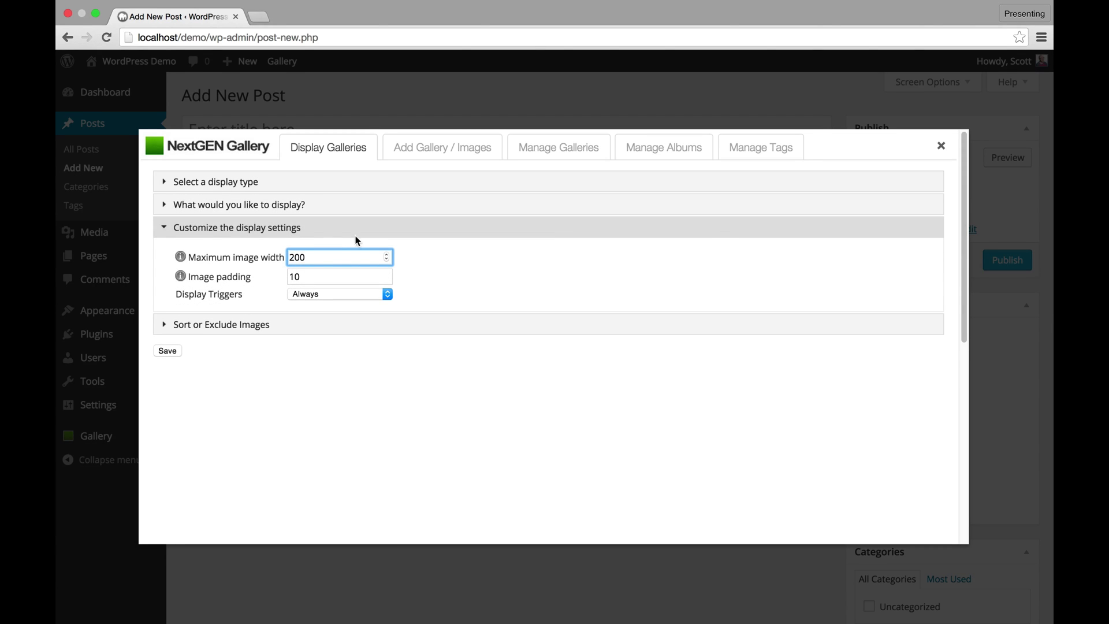
key(Tab)
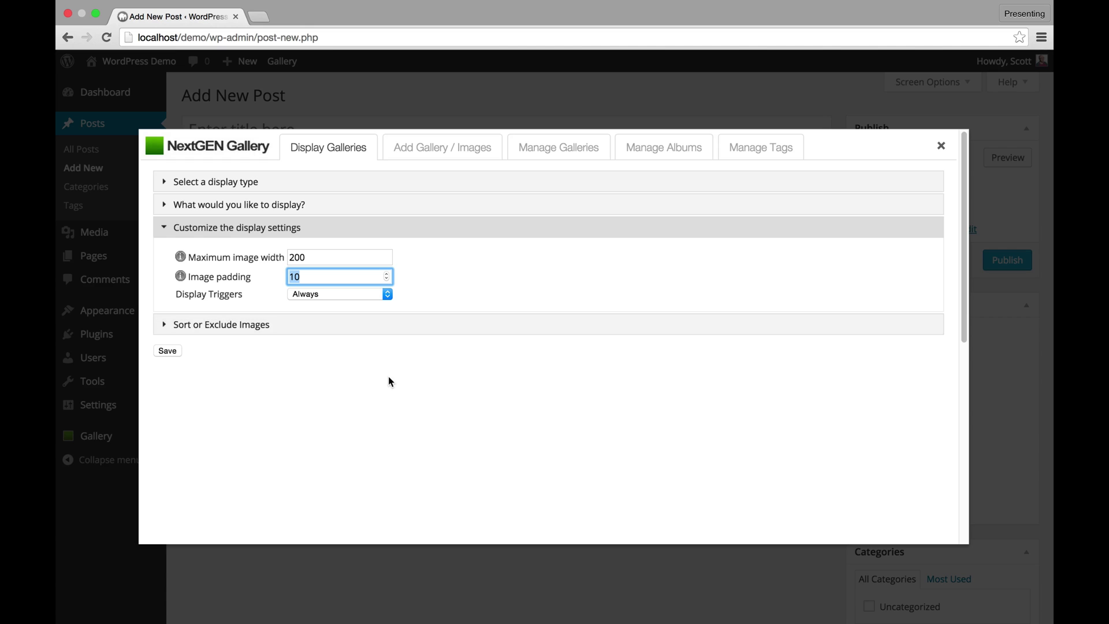
text(5)
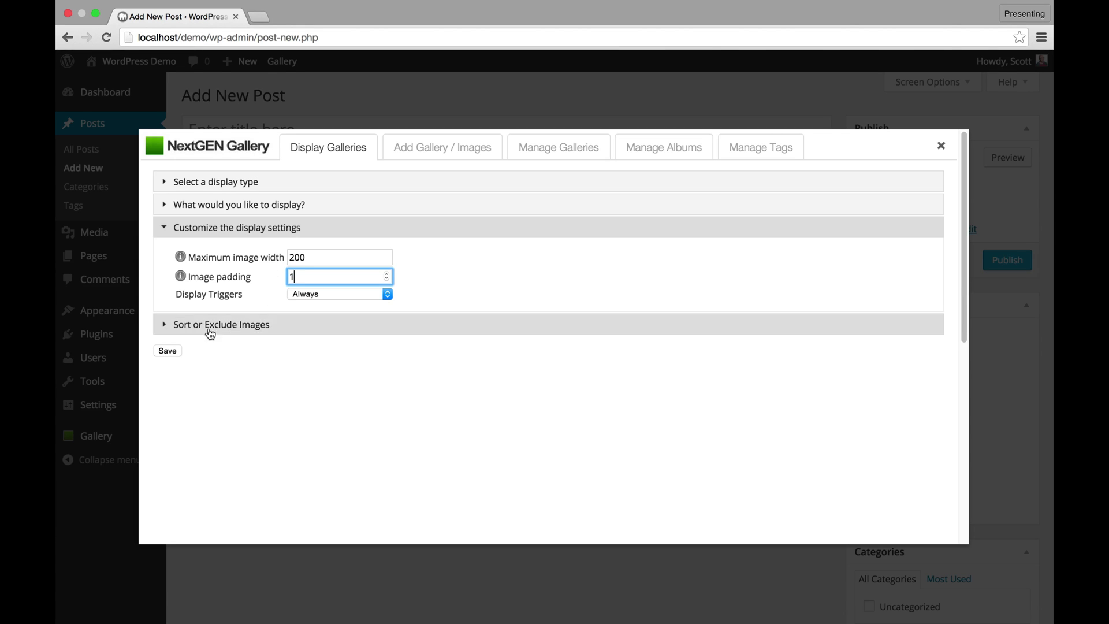
click(172, 351)
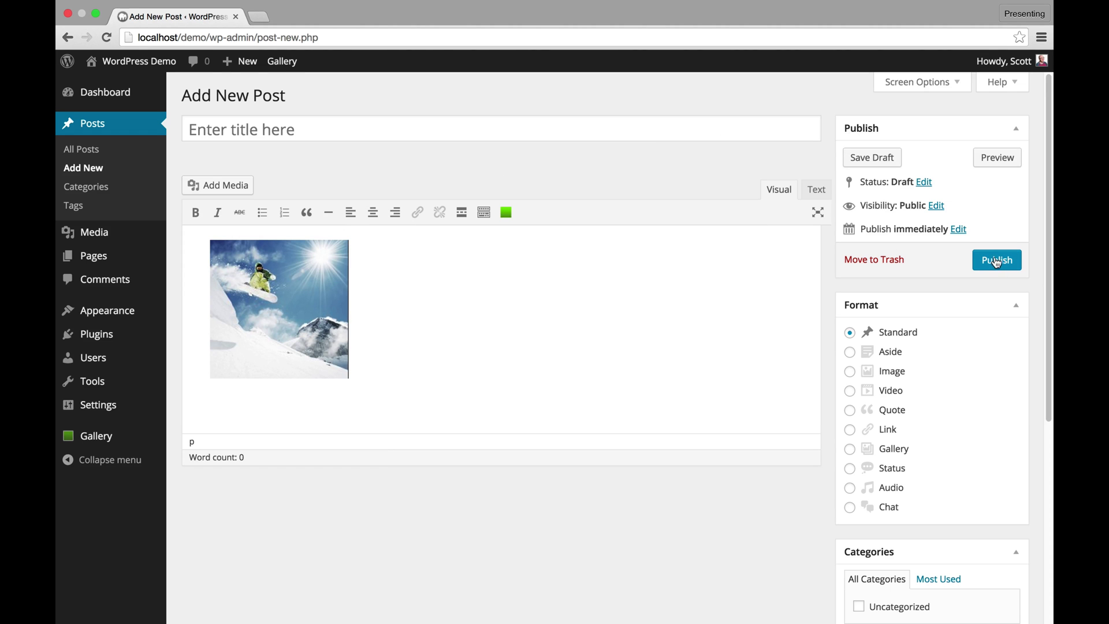
- Title the post 'Masonrty' and publish it
click(786, 128)
text(Masonrty)
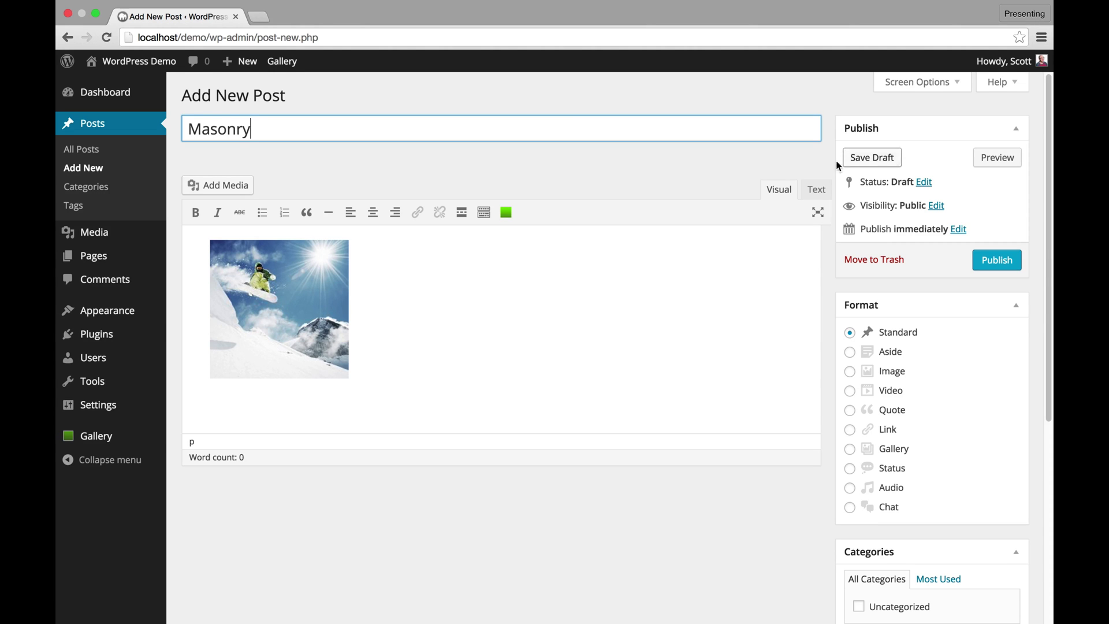
click(987, 268)
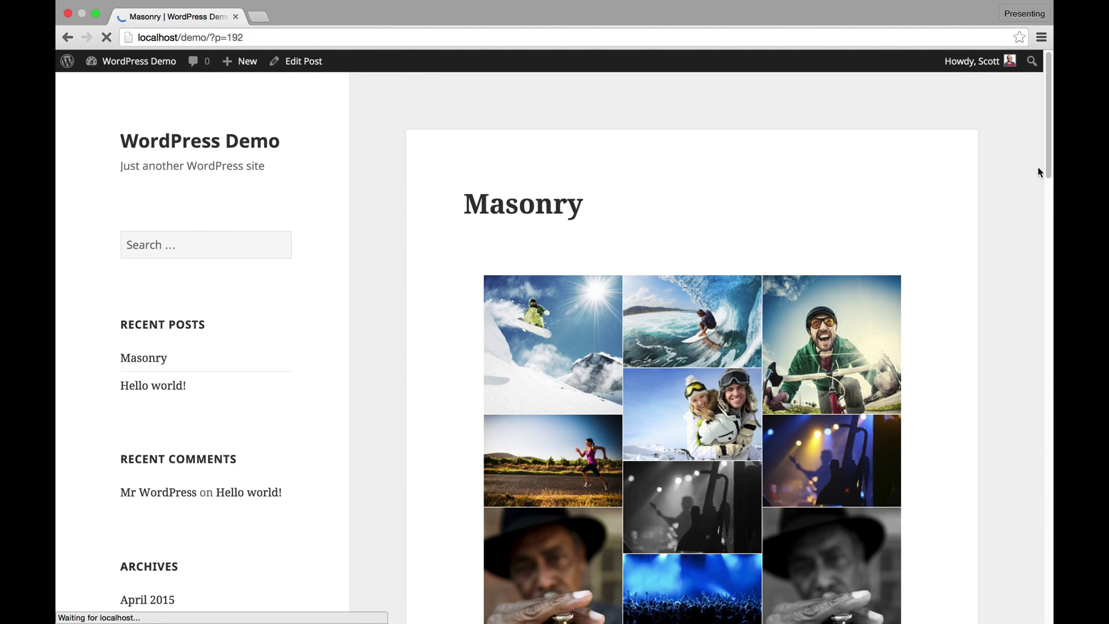
scroll(1036, 170, down, 5)
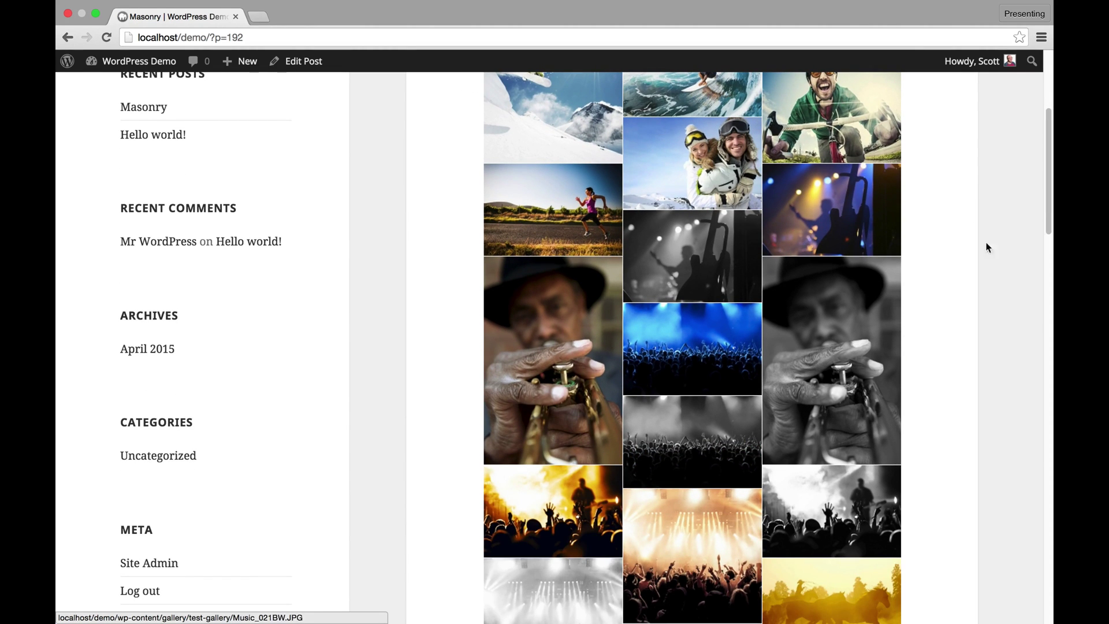
scroll(1048, 221, down, 10)
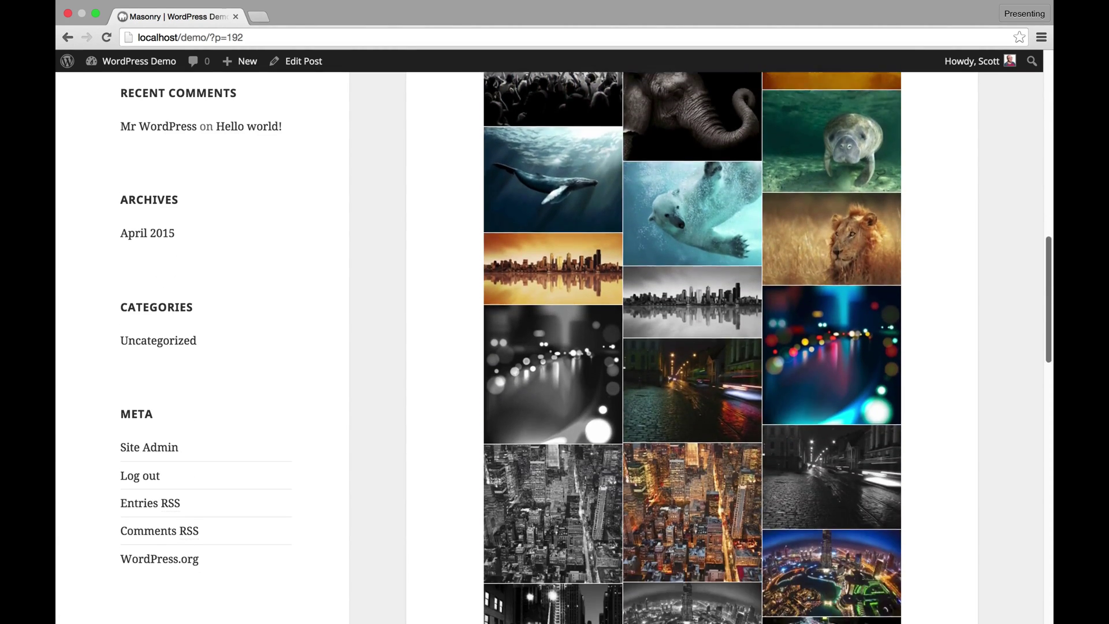
scroll(892, 264, down, 5)
scroll(892, 264, up, 15)
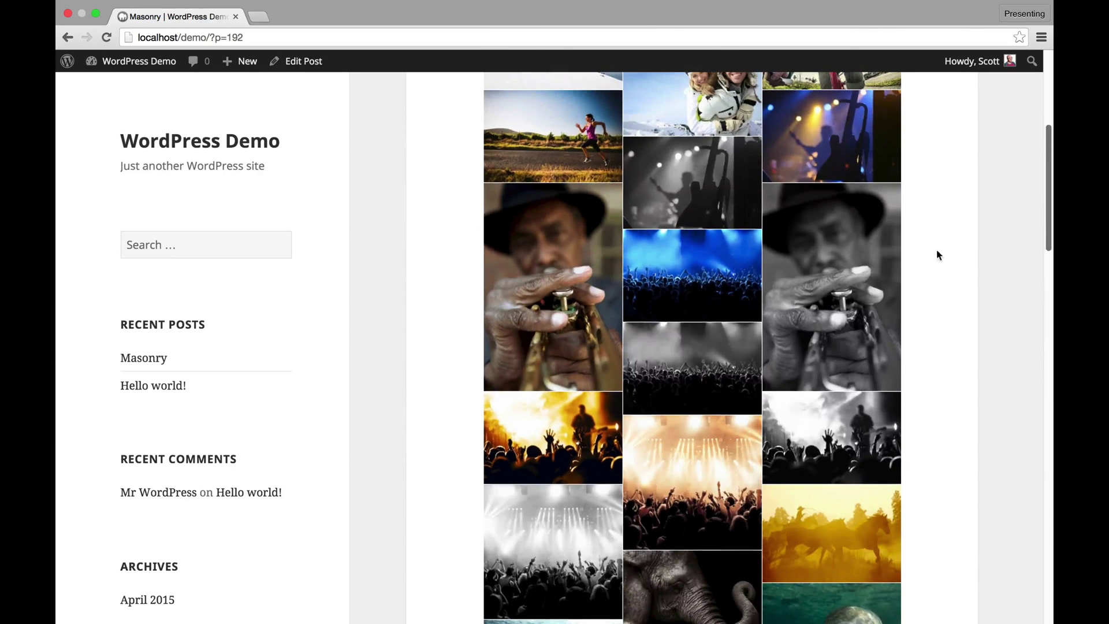
click(738, 279)
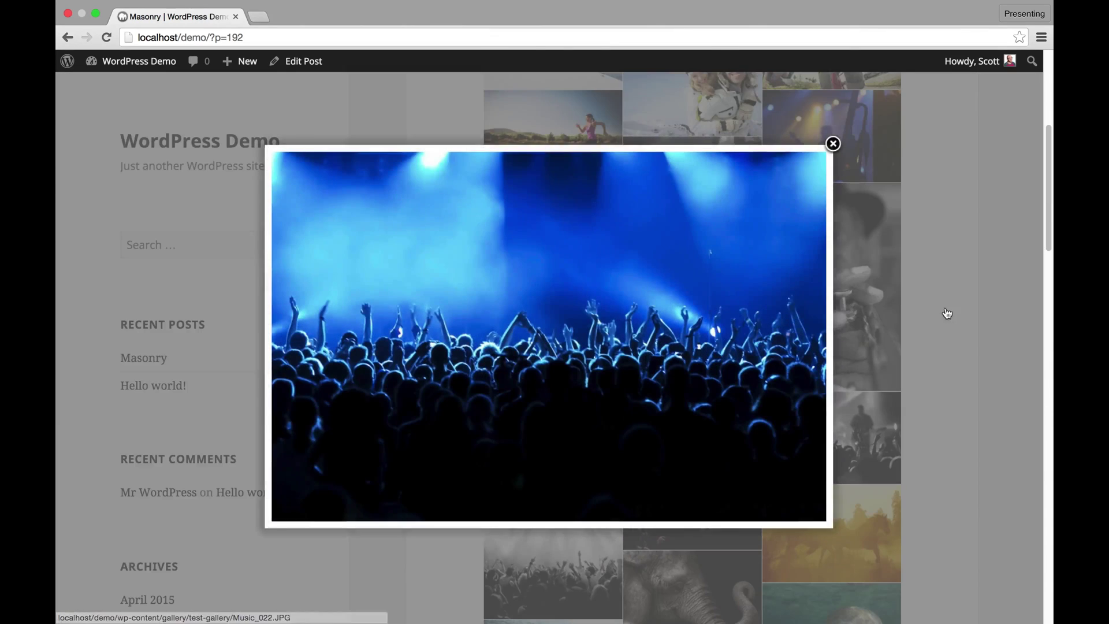
click(834, 144)
scroll(1046, 200, up, 5)
click(298, 63)
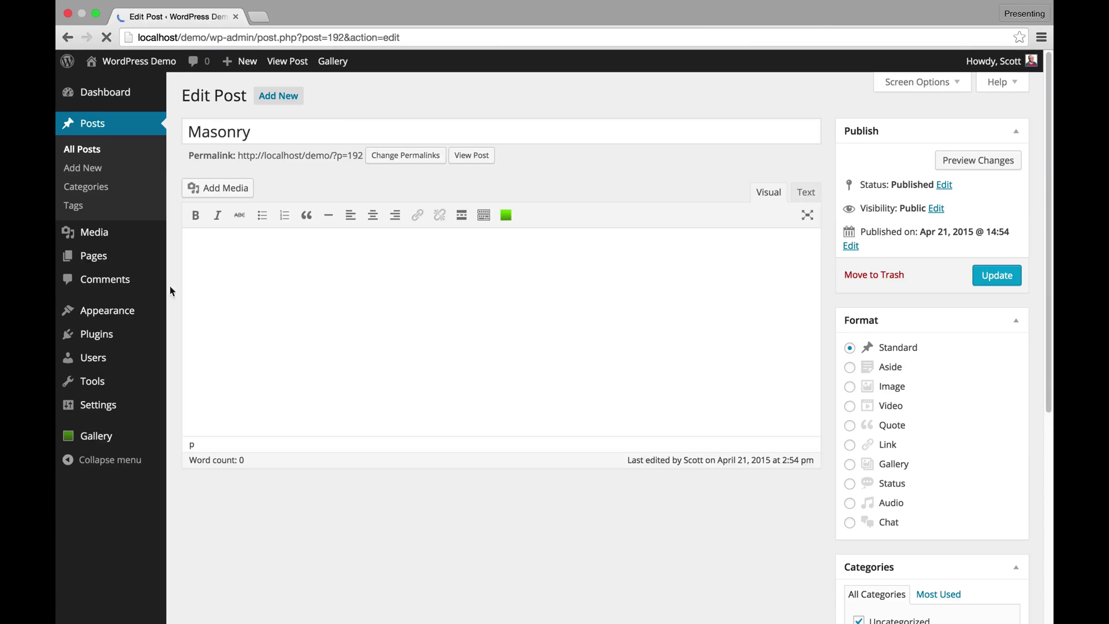
- In Other Options, set the lightbox effect to NextGEN Pro Lightbox
mouse_move(115, 436)
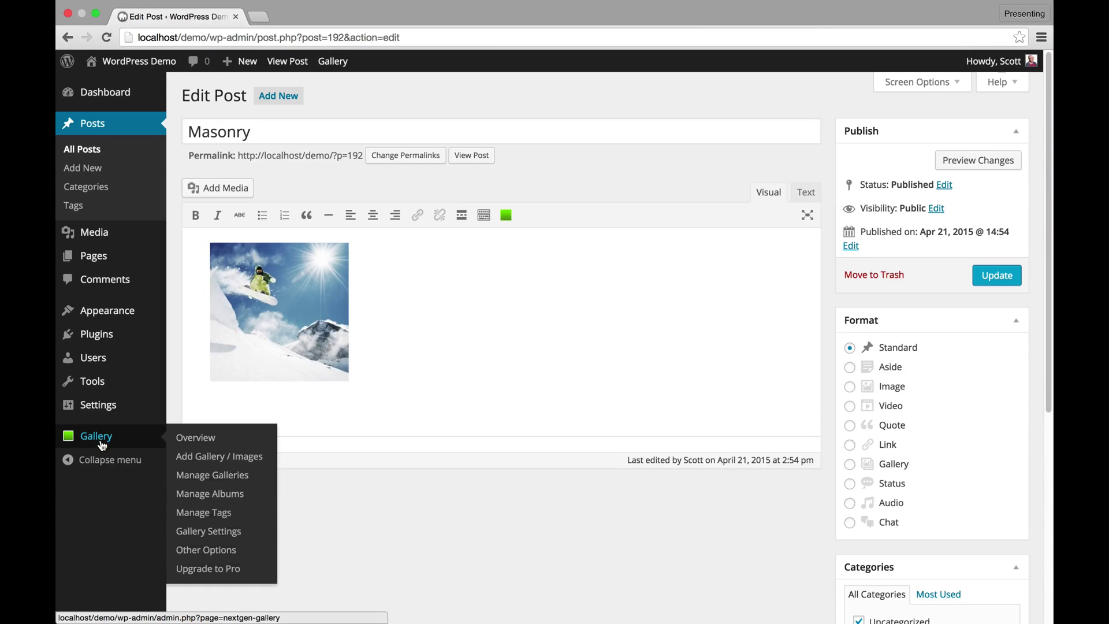
click(231, 549)
click(388, 416)
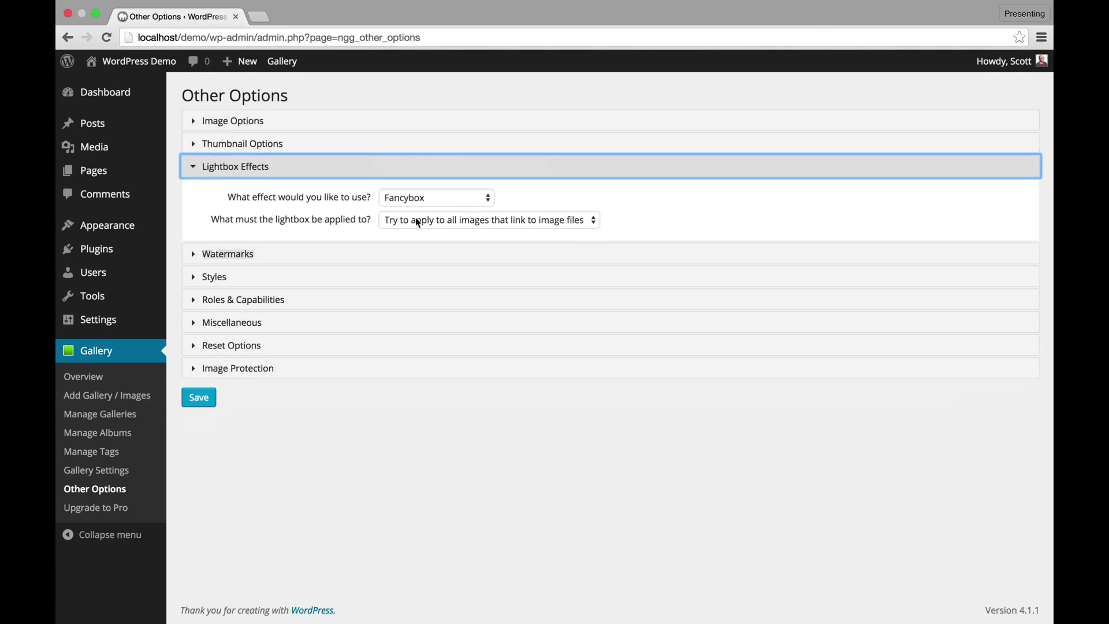
click(415, 198)
click(415, 247)
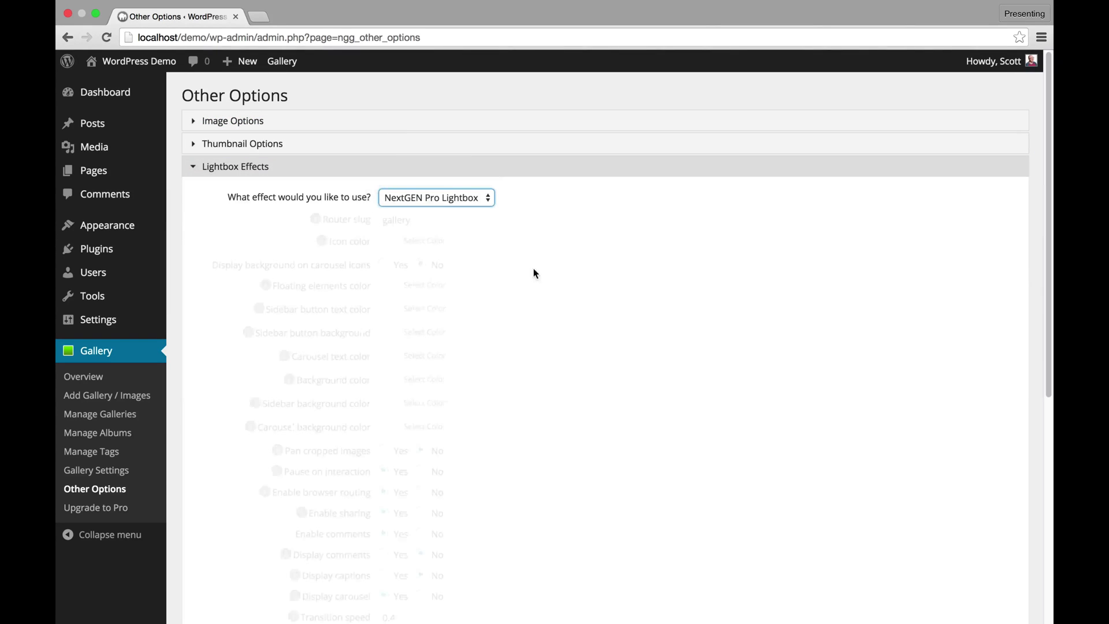
- Keep the dark theme lightbox style and save the lightbox settings
drag(1047, 232, 1047, 289)
scroll(605, 346, down, 1)
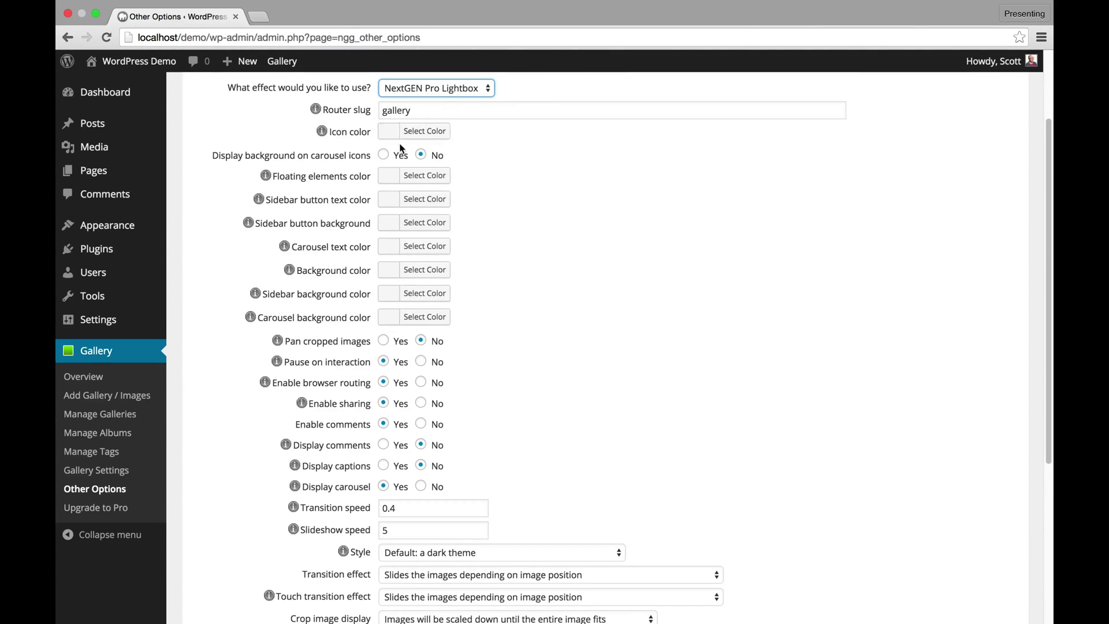
click(418, 555)
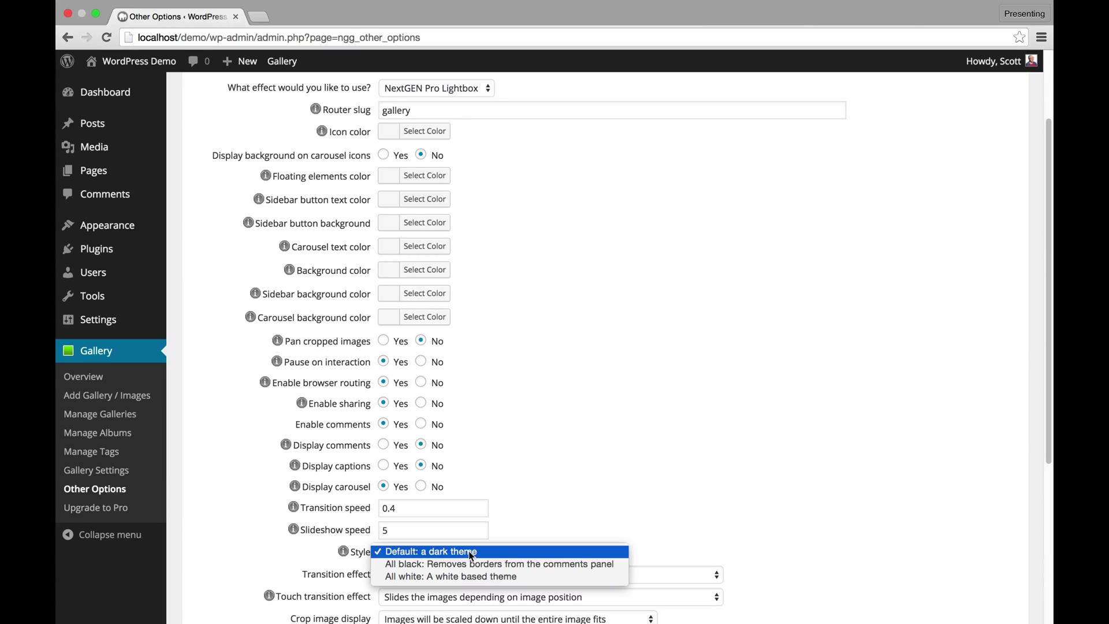
click(439, 556)
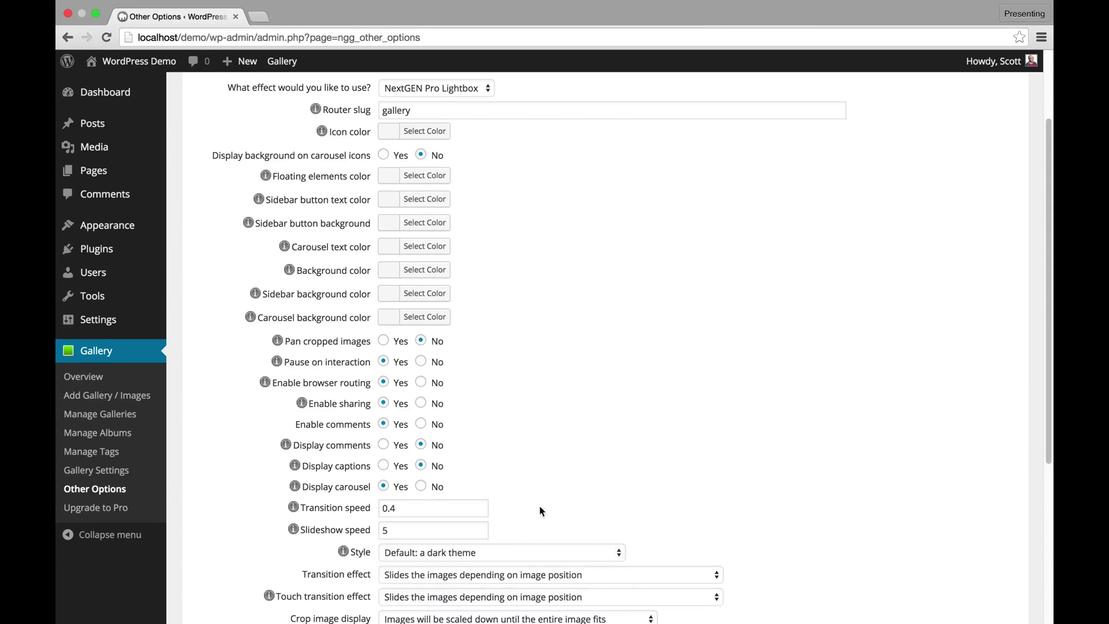
scroll(1049, 433, down, 10)
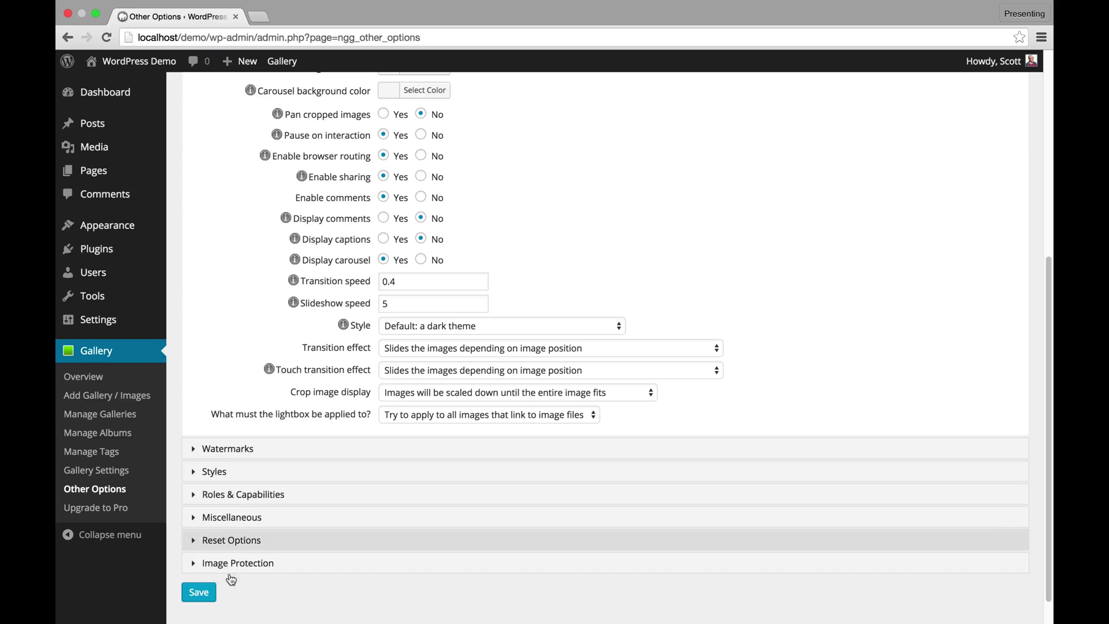
click(198, 601)
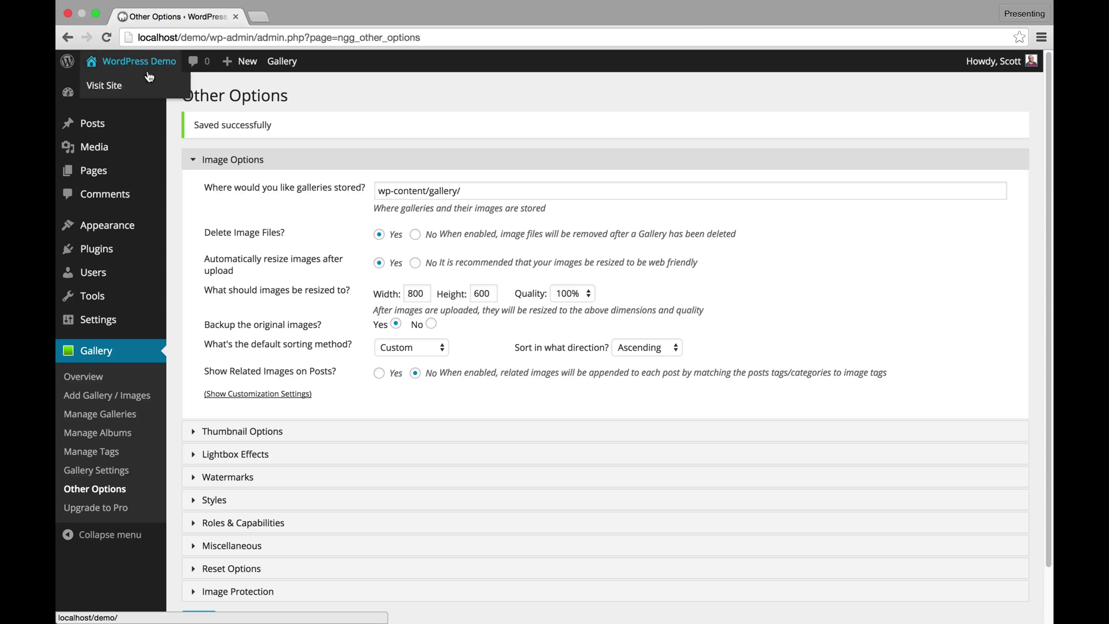
- Open the public site in a new tab and view the snowboarder photo in the Pro Lightbox
super+click(170, 84)
click(309, 16)
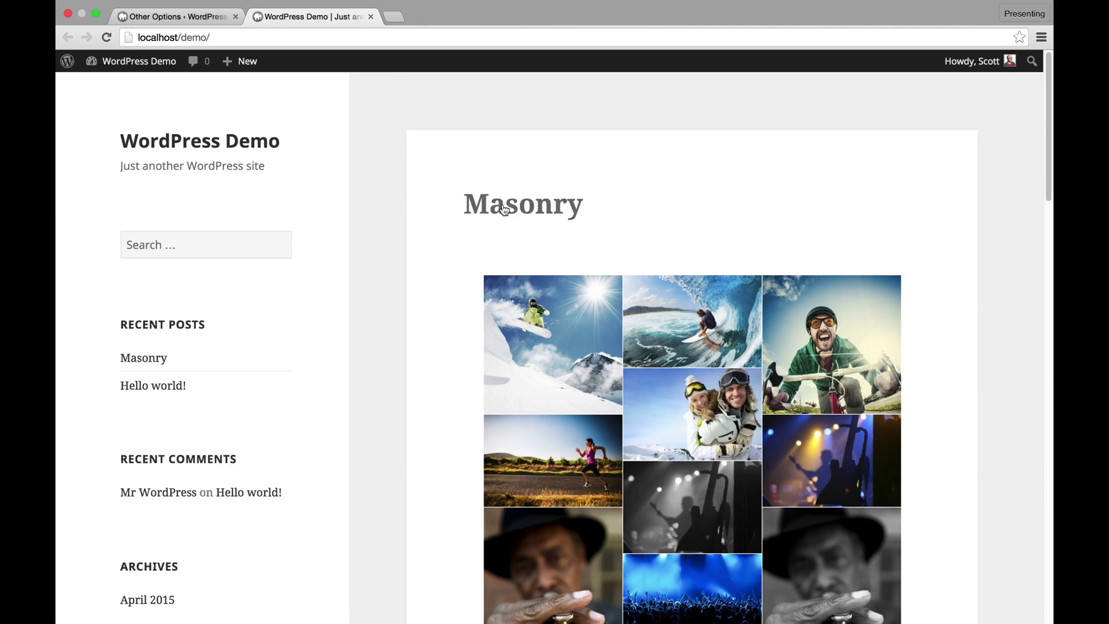
click(544, 305)
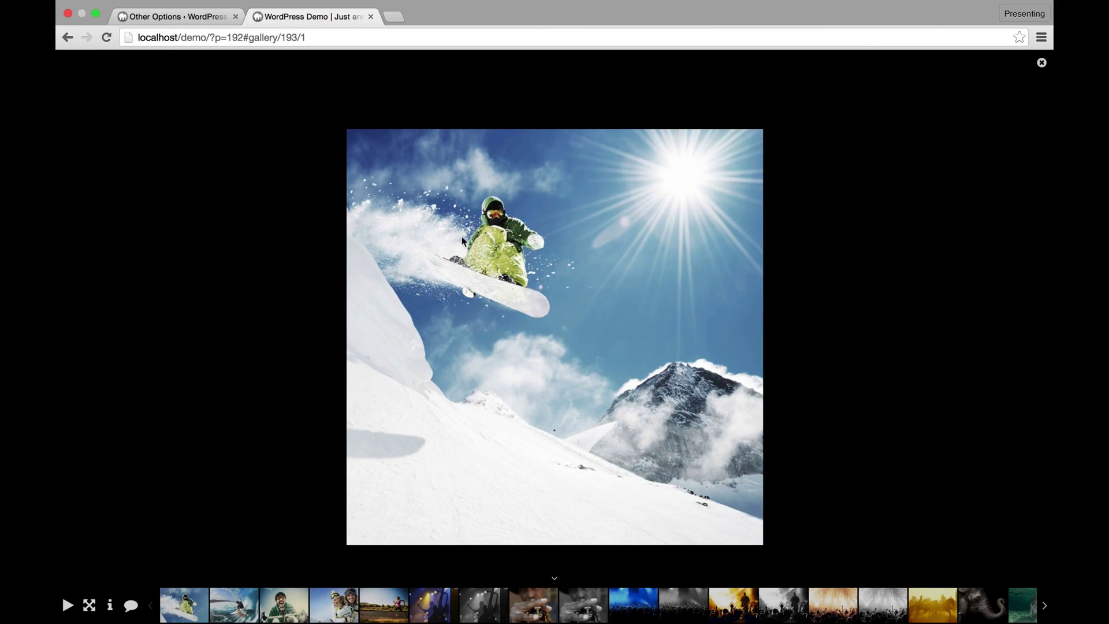
- Post 'Great photo!' on the snowboarder photo, then a nested reply 'Love it!'
click(131, 611)
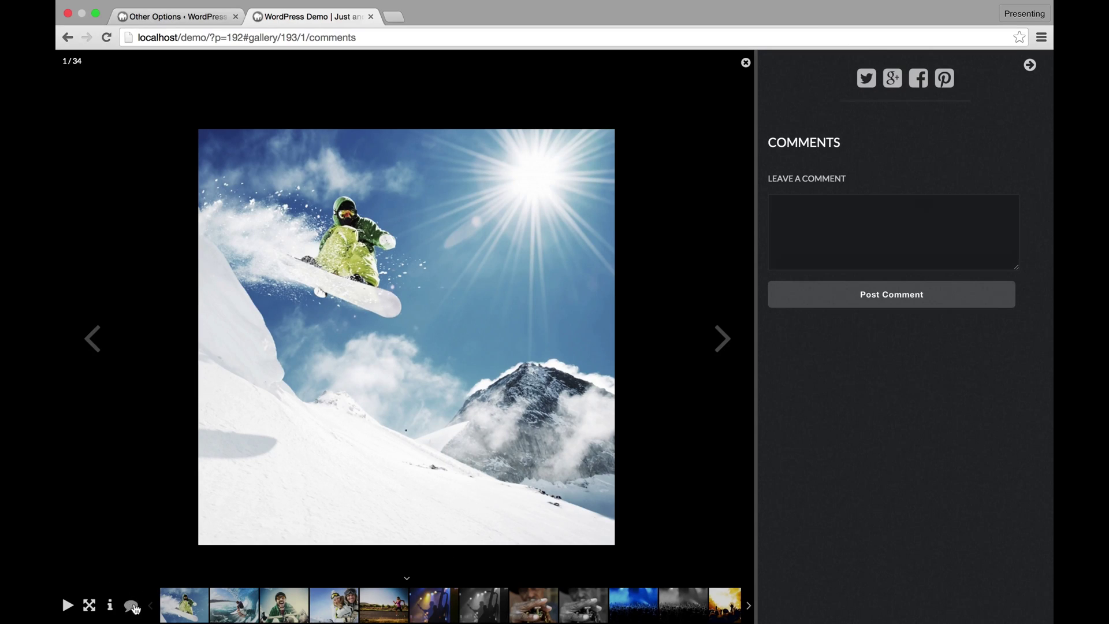
click(828, 243)
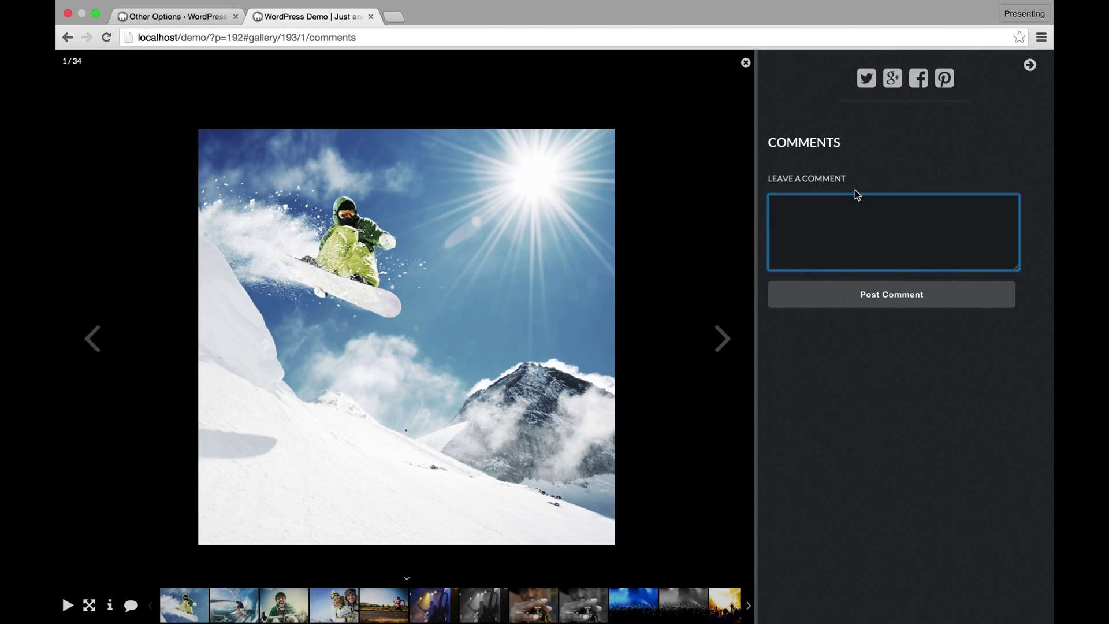
text(Great photo!)
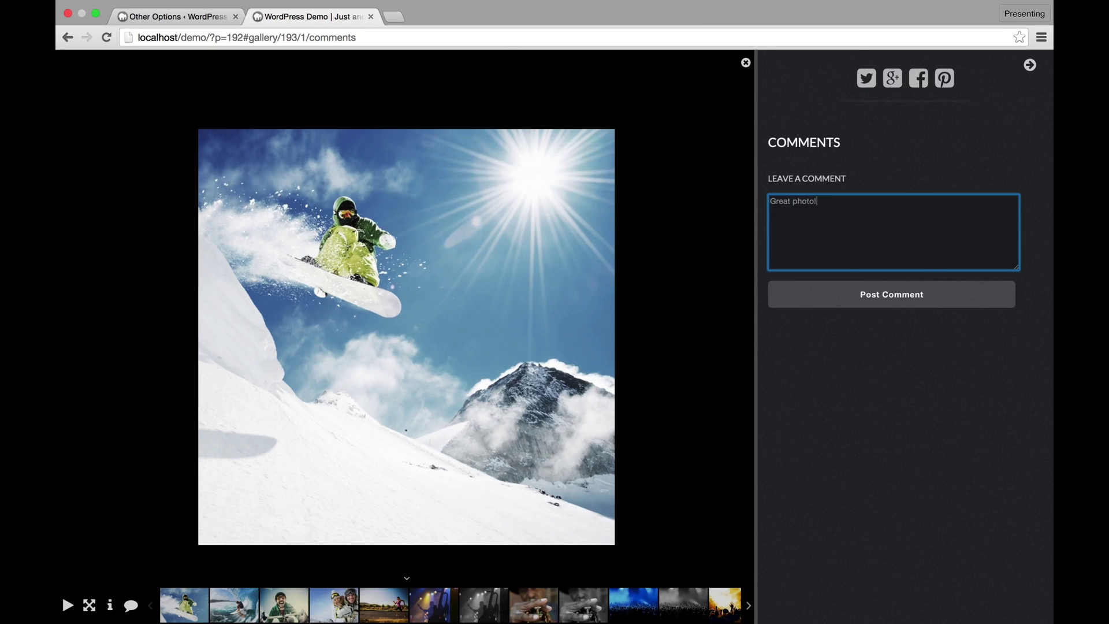
click(832, 296)
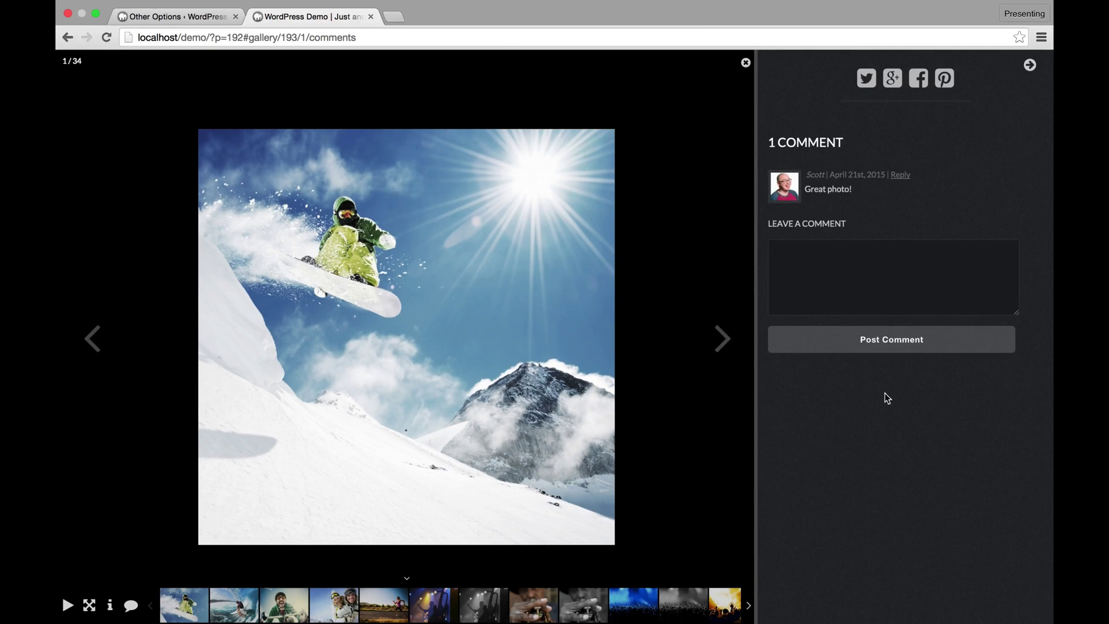
click(899, 175)
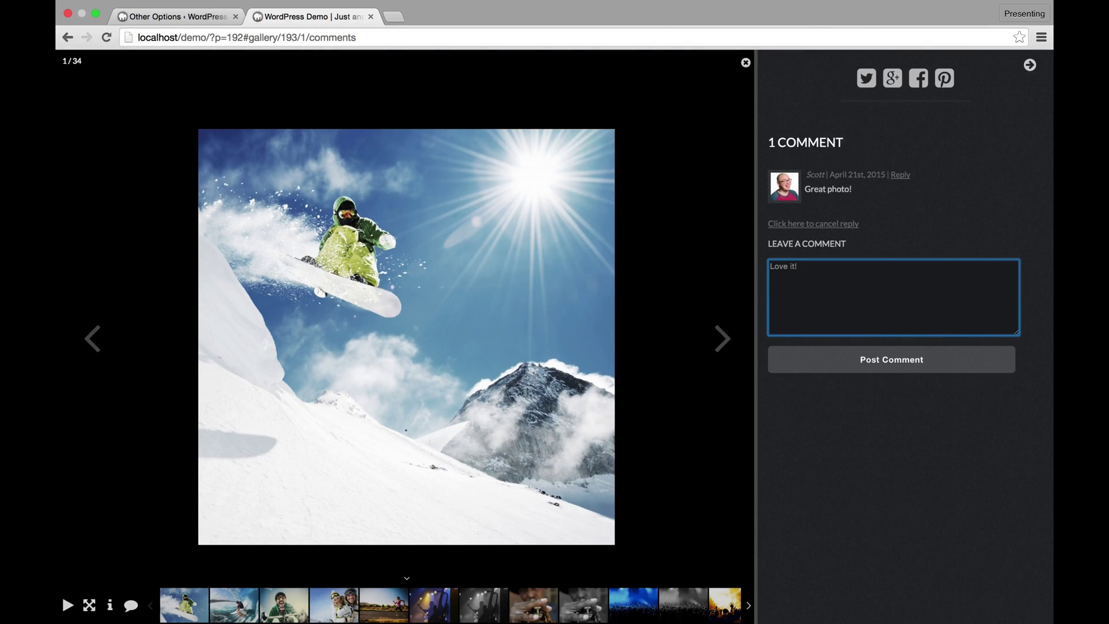
click(871, 360)
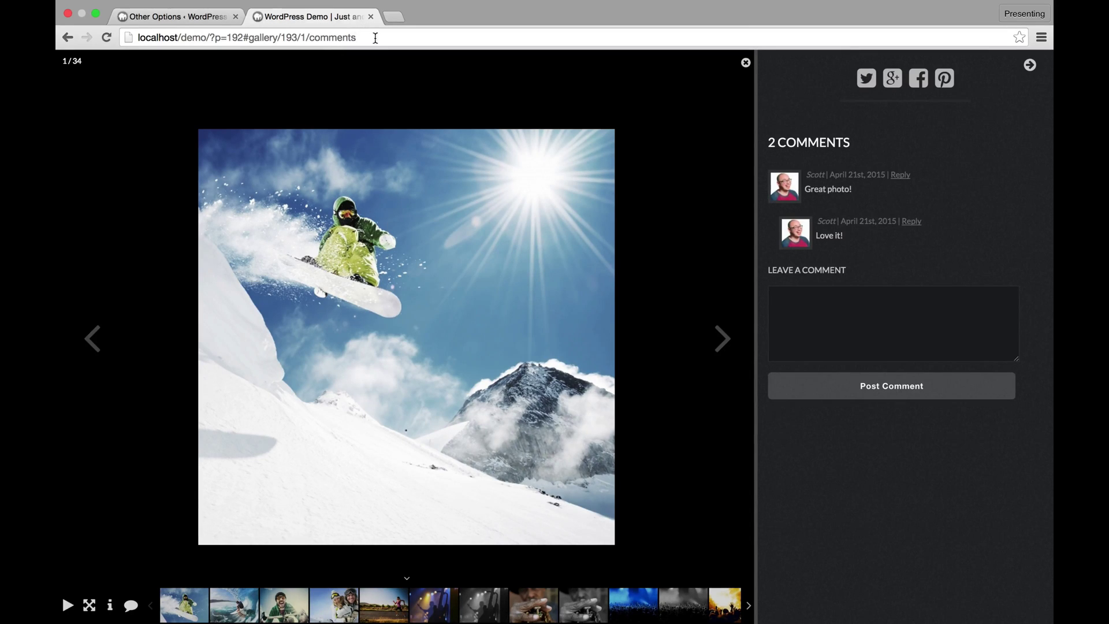
- Select the gallery's comments web address and 2 COMMENTS heading, then close the comments sidebar
drag(375, 36, 137, 36)
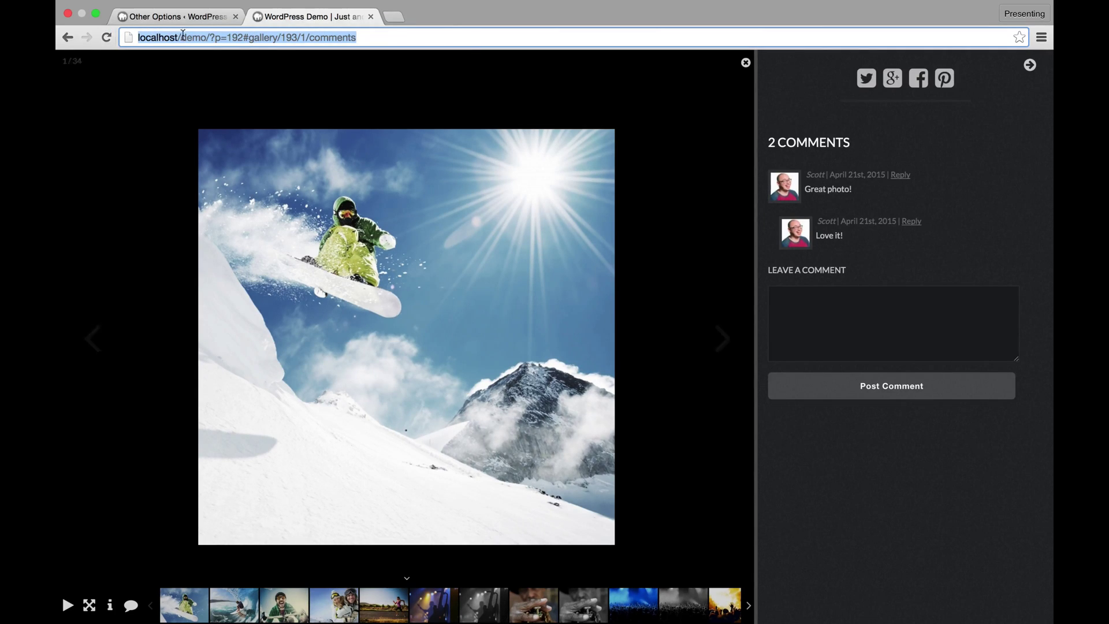
click(393, 41)
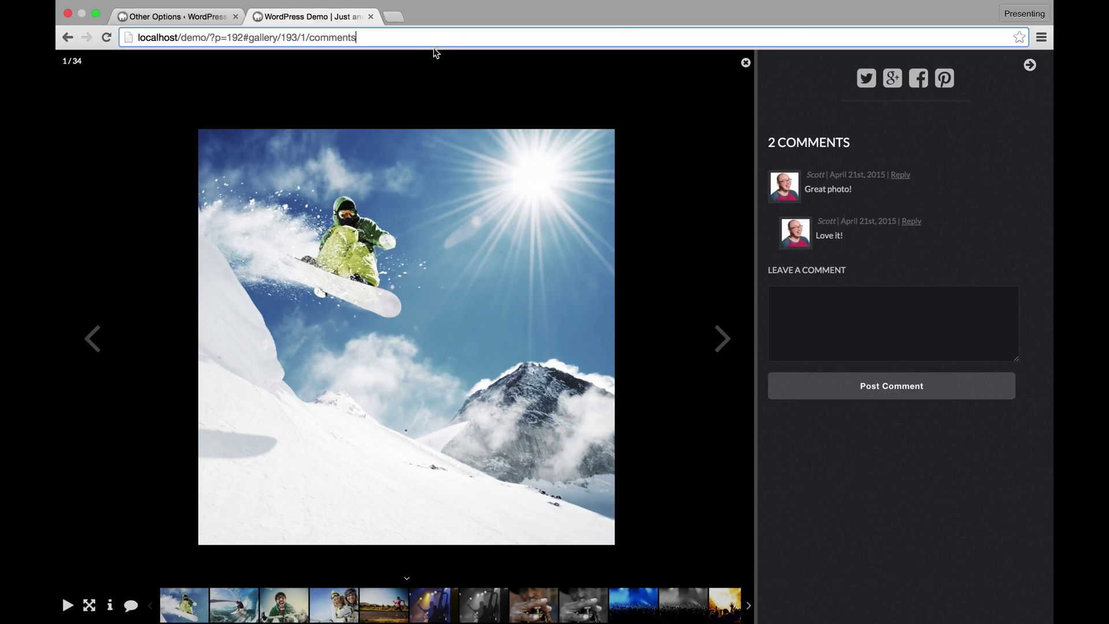
drag(414, 37, 137, 37)
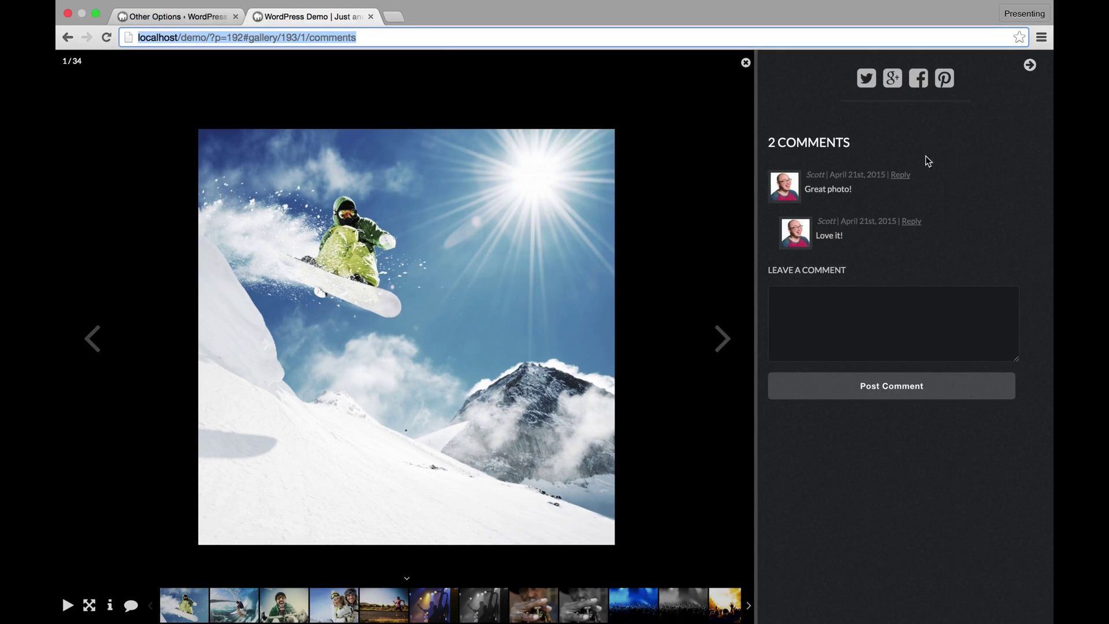
drag(926, 141, 773, 83)
click(130, 605)
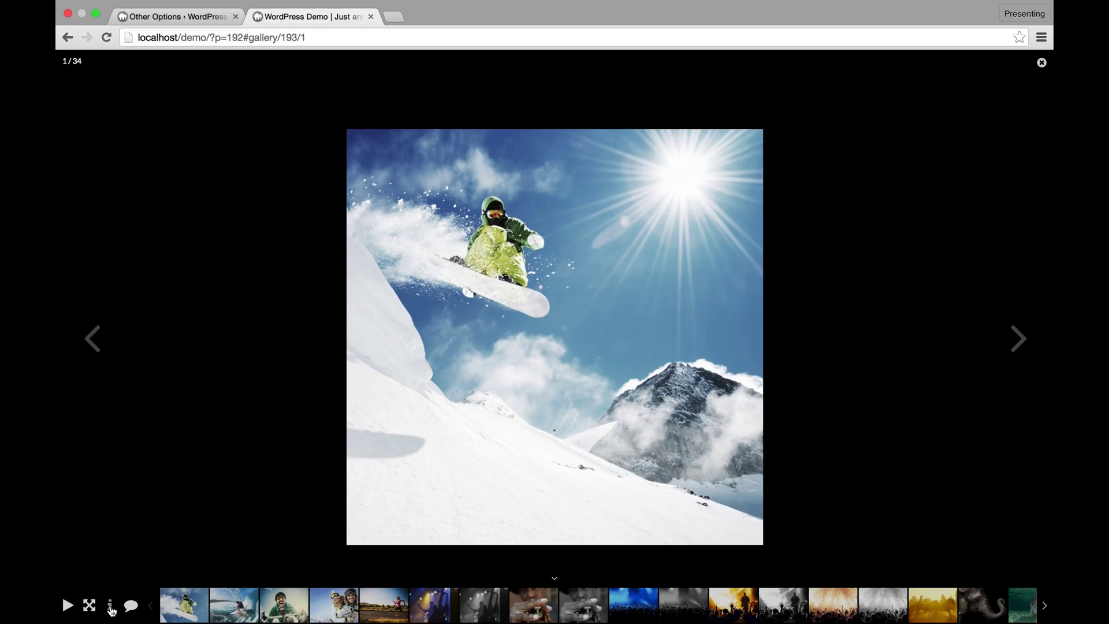
- Show the photo's caption panel, select its title and description, then hide it again
click(111, 607)
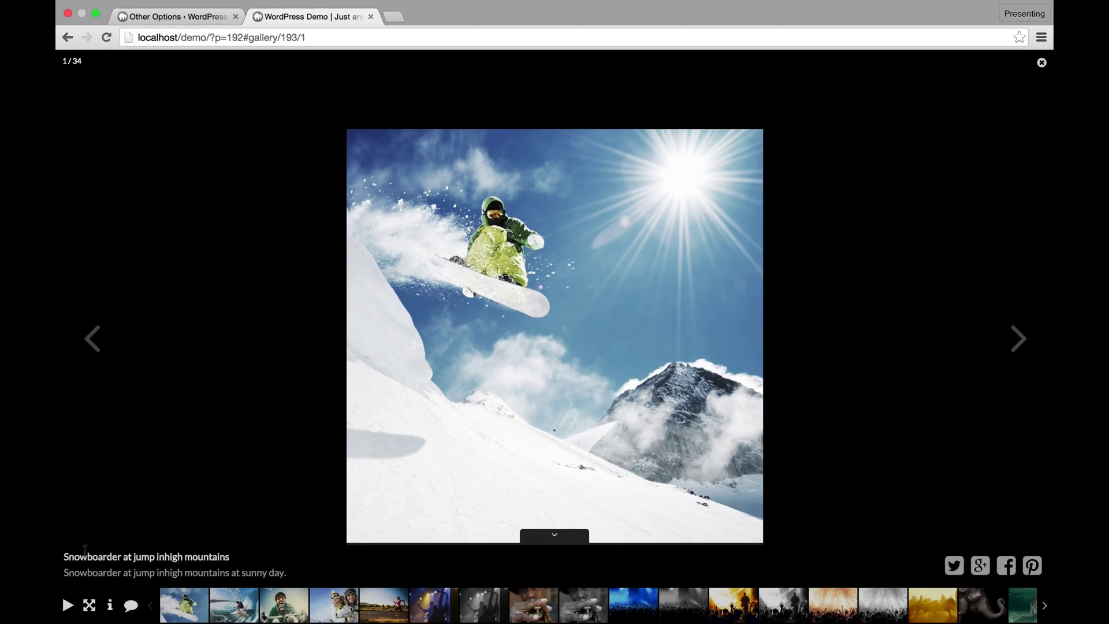
drag(82, 550, 233, 558)
click(311, 578)
triple_click(195, 569)
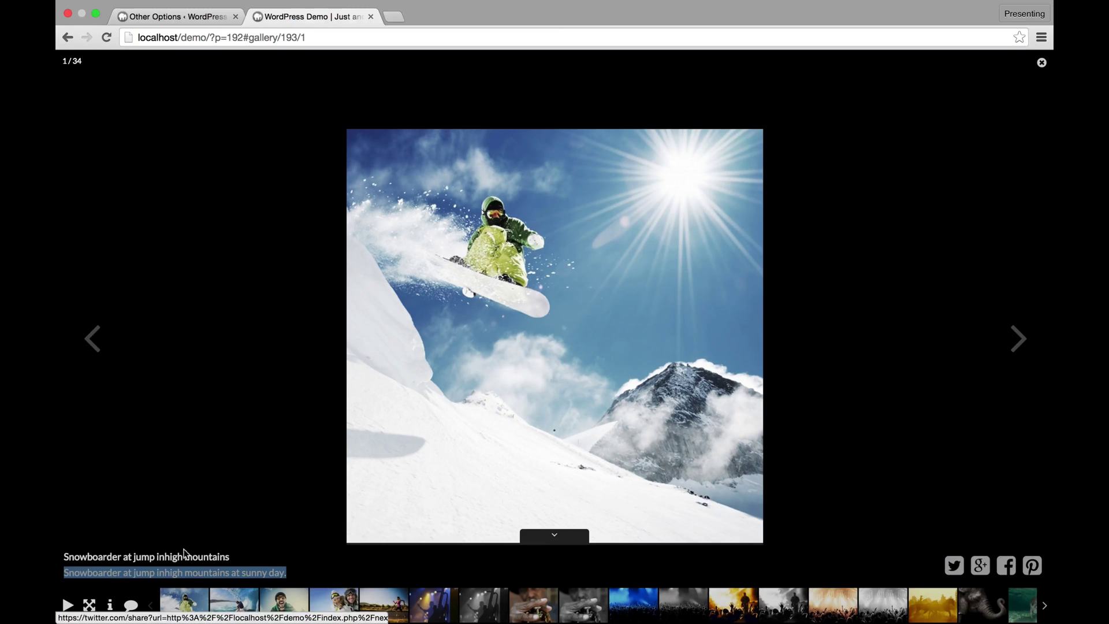
click(110, 606)
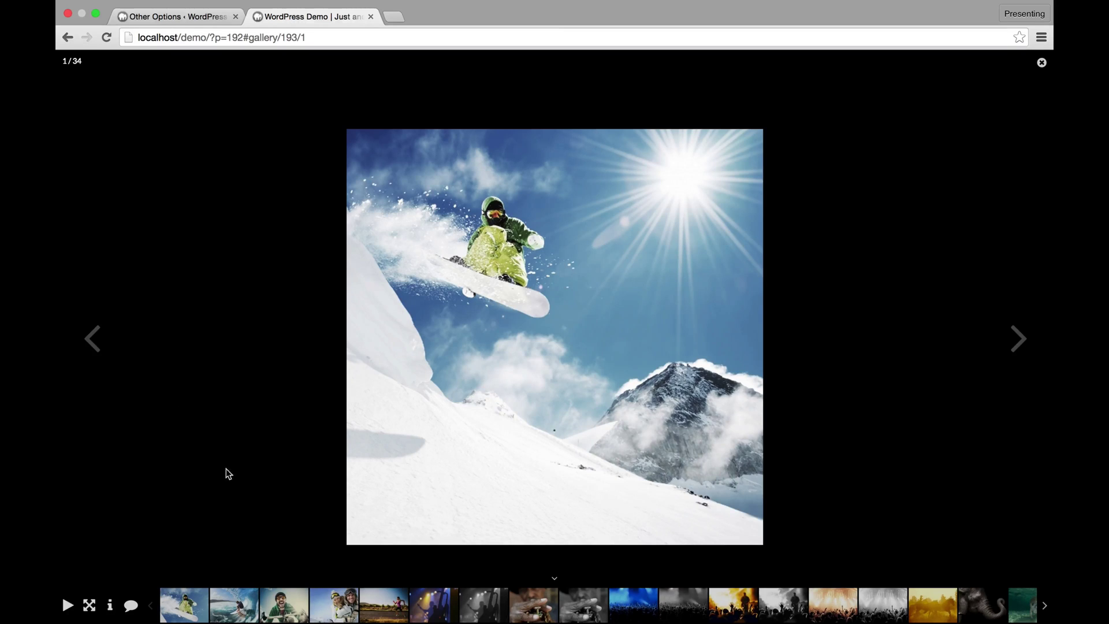
- Toggle the lightbox full screen, start and pause the slideshow, and hide the thumbnail strip
click(91, 607)
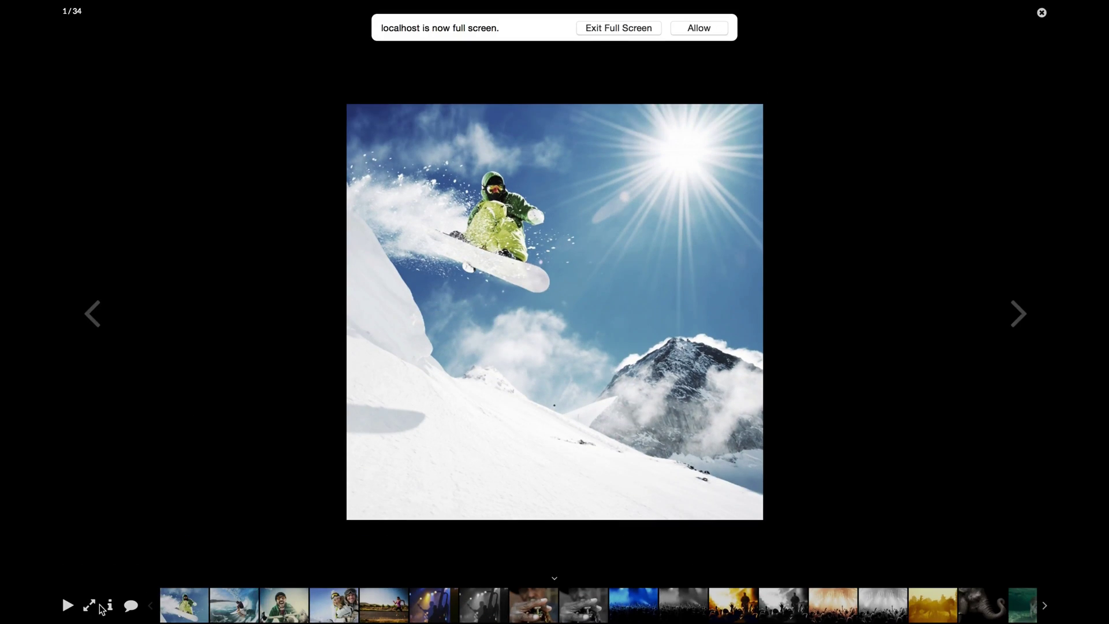
click(617, 30)
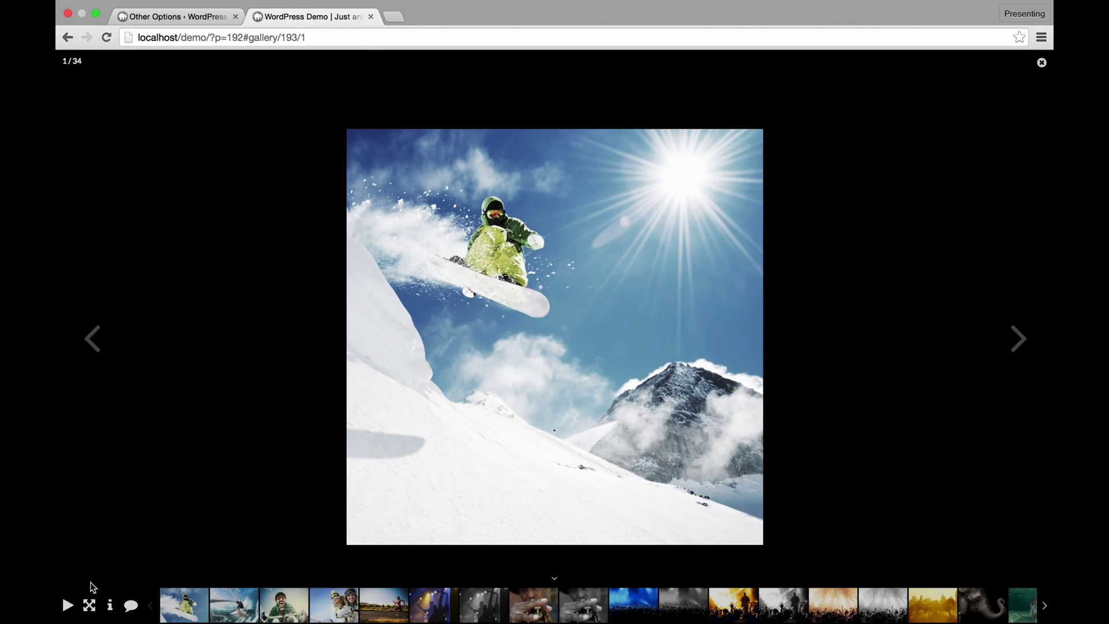
click(69, 607)
mouse_move(128, 622)
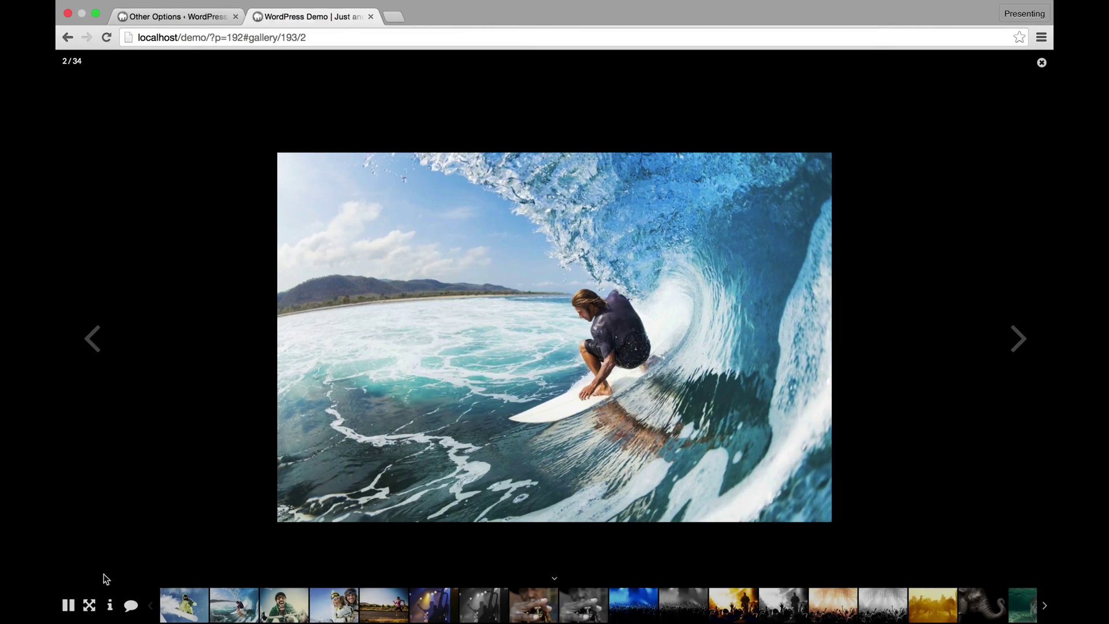
click(72, 605)
click(554, 580)
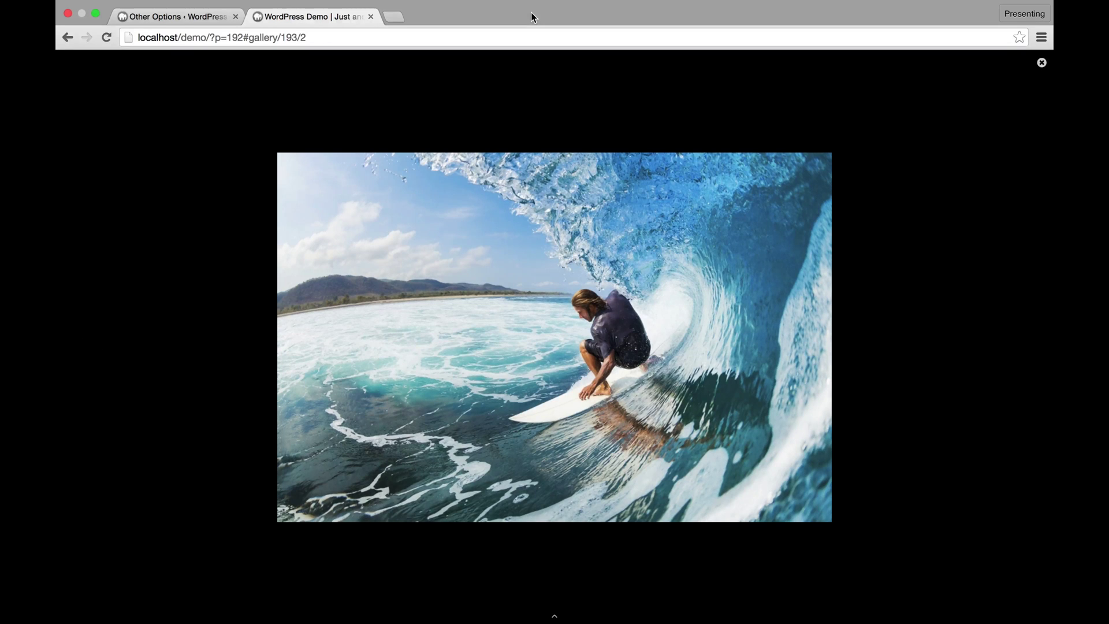
- Browse photos with the arrow keys to the skiers photo, then toggle full screen on and off
key(Right)
key(Left)
key(Right)
key(Right)
key(Up)
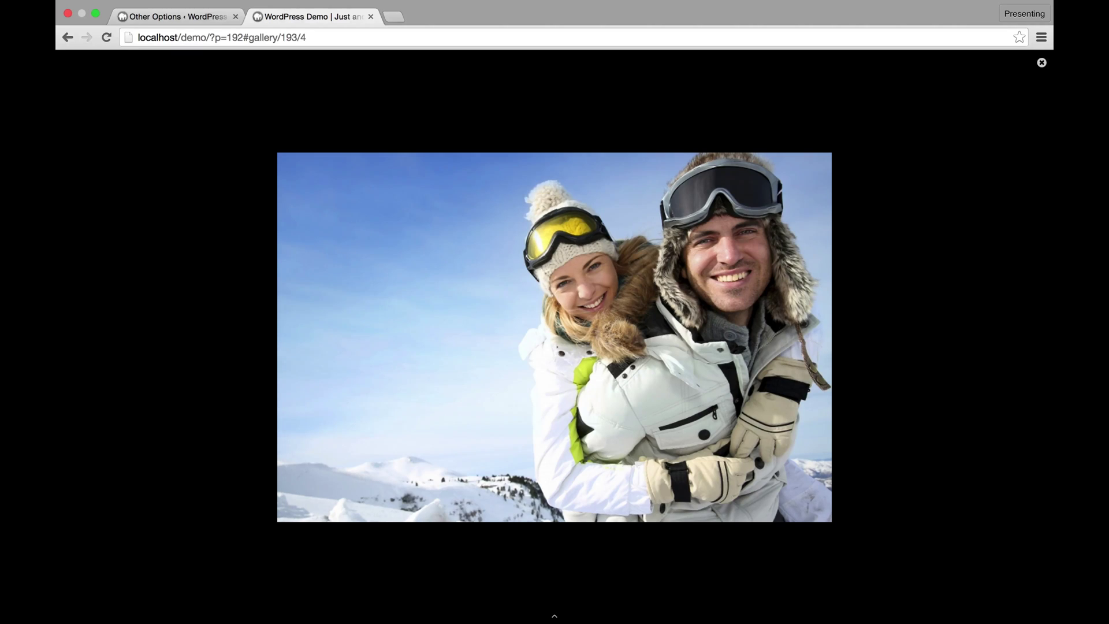
key(ctrl+super+f)
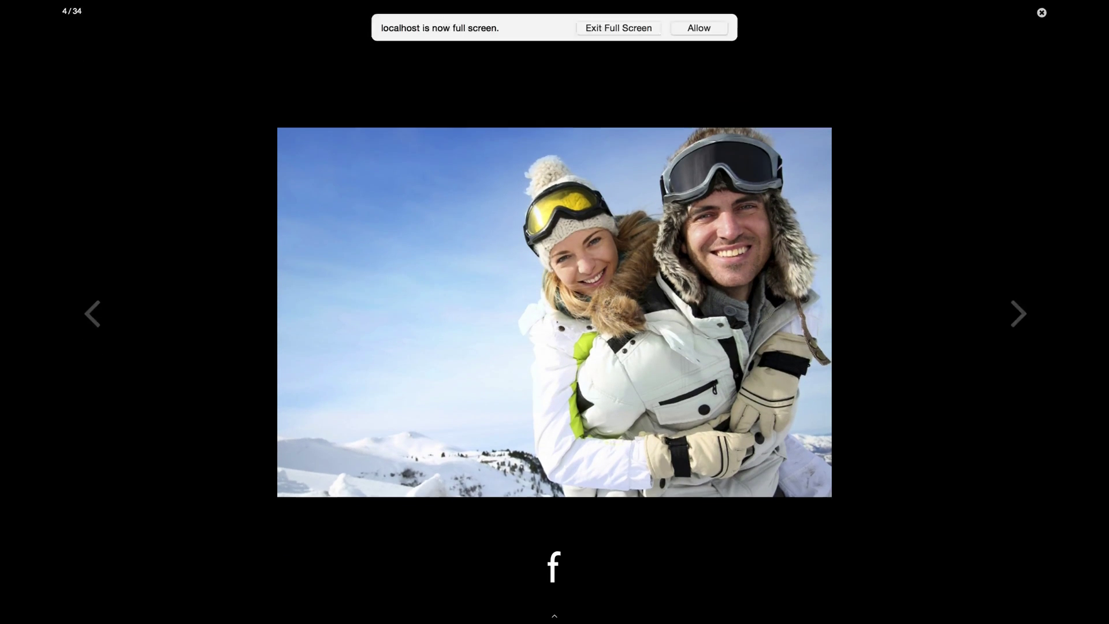
key(Escape)
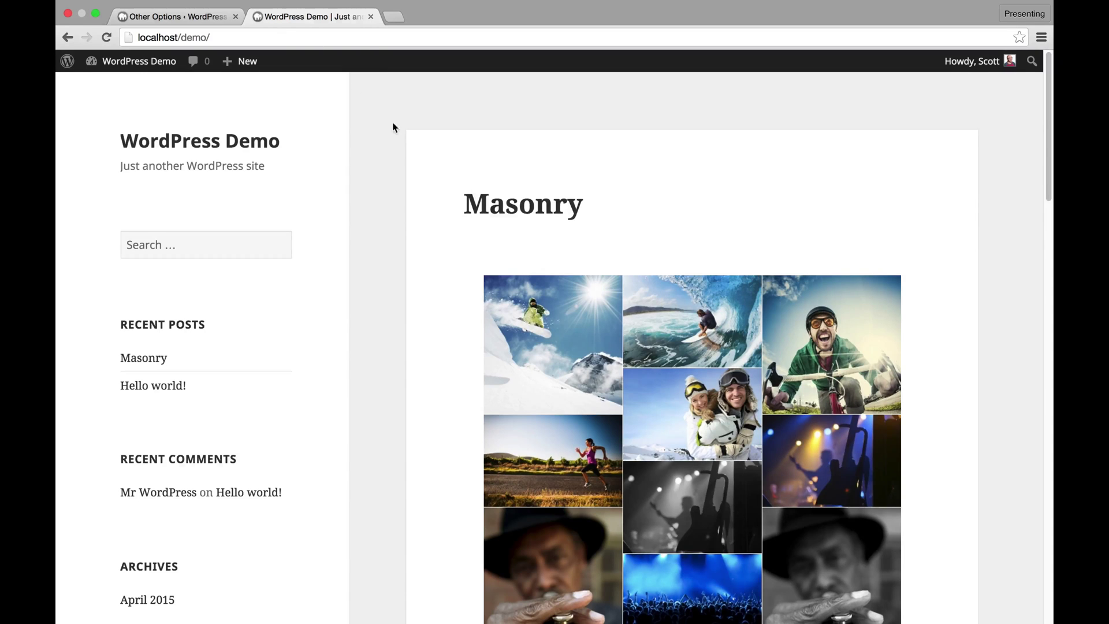
- Set the Lightbox Effects style to 'All white: A white based theme' and save the options
click(191, 16)
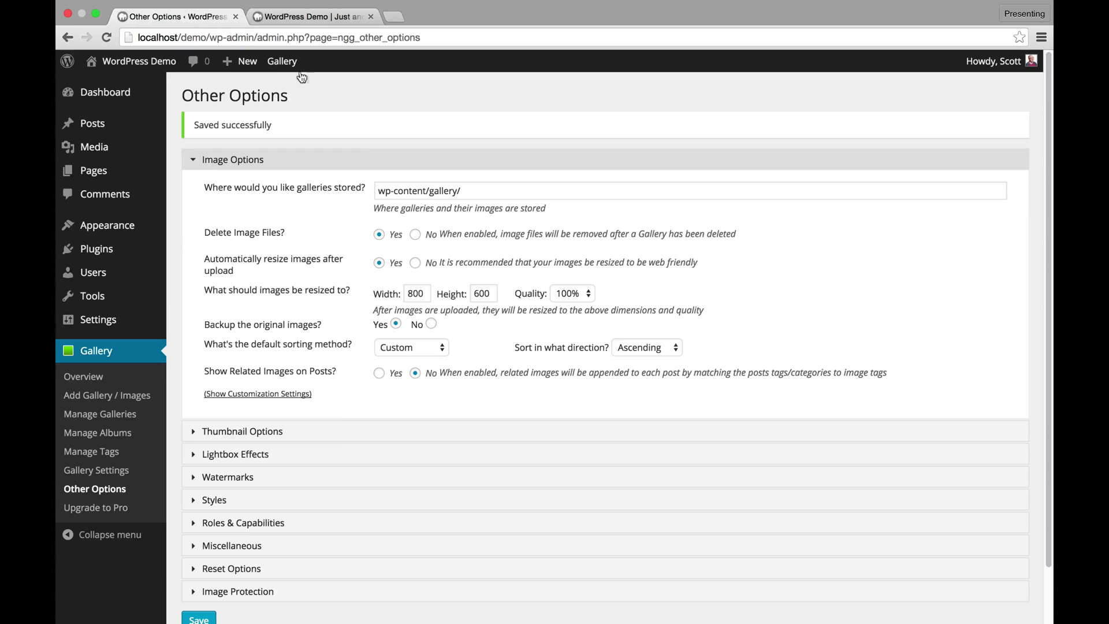
click(329, 453)
scroll(417, 518, down, 5)
click(421, 484)
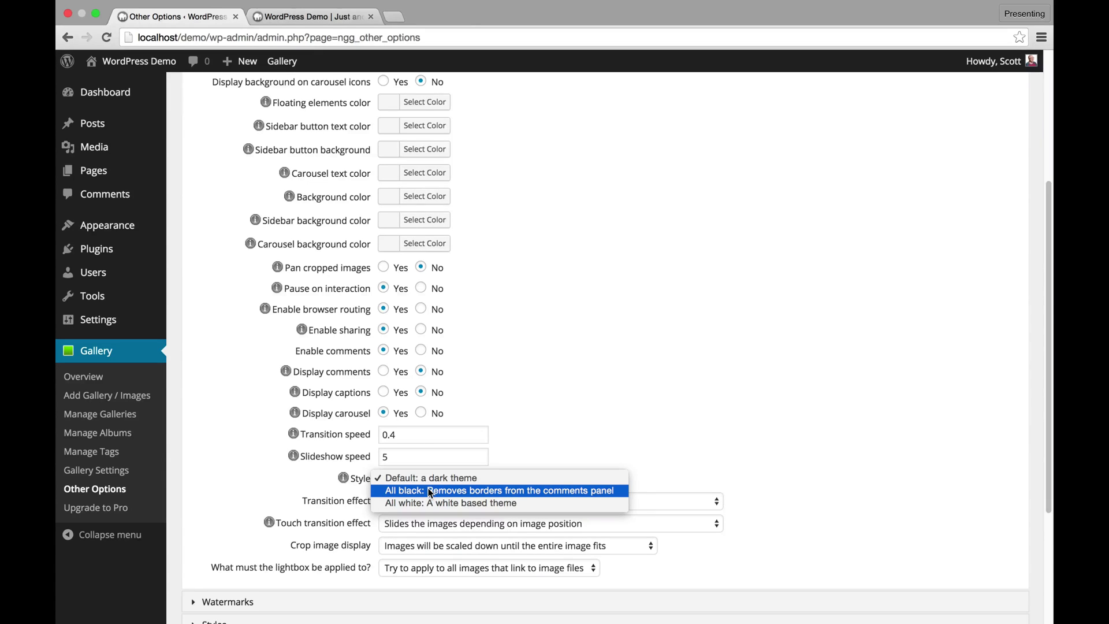
click(436, 503)
scroll(261, 517, down, 5)
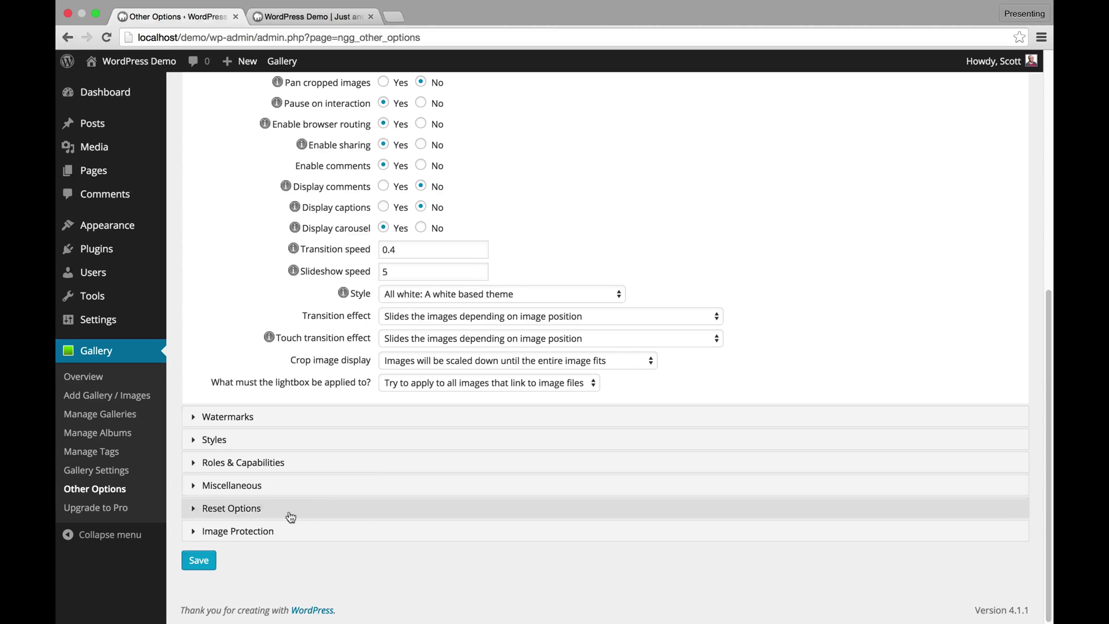
click(198, 561)
- Reload the Masonry post, toggle a photo's comments sidebar with C, close the lightbox, and return to Other Options
click(303, 19)
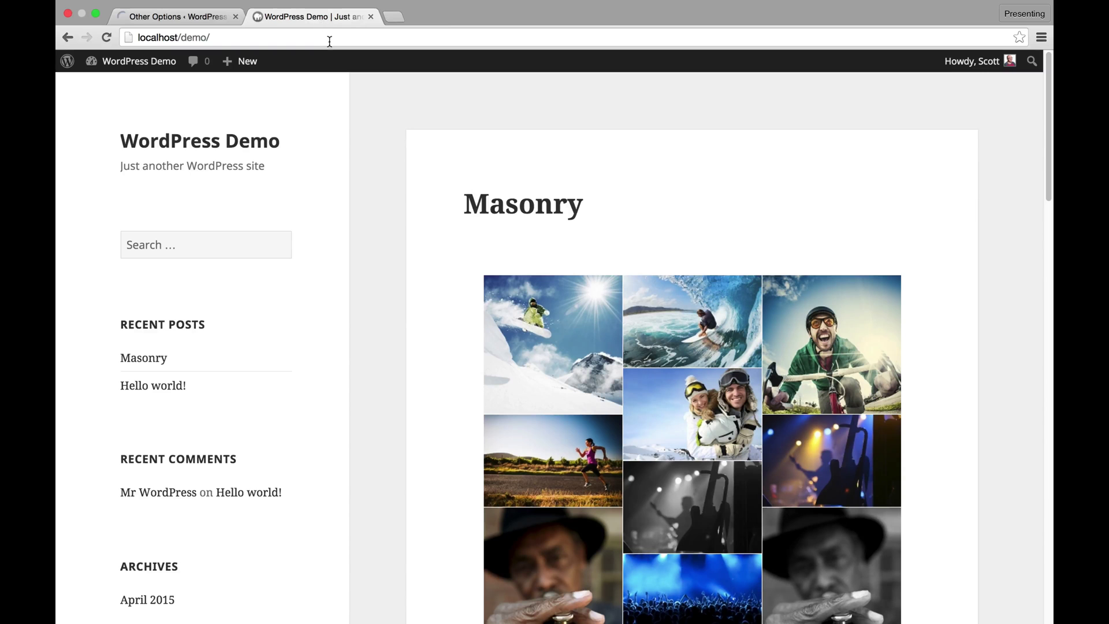
click(329, 42)
key(Return)
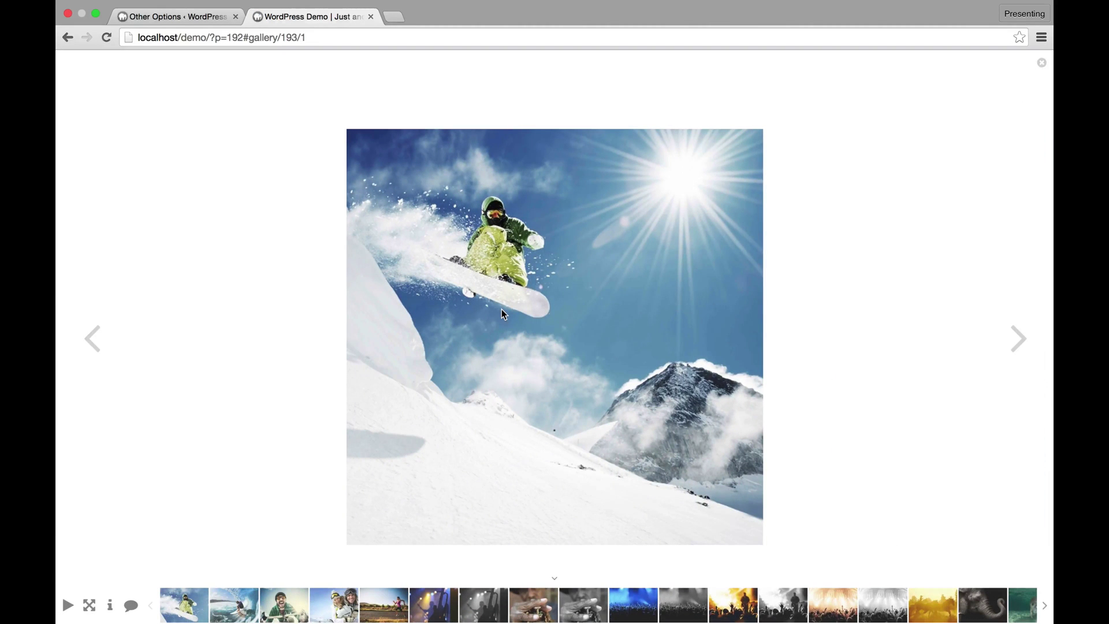
key(c)
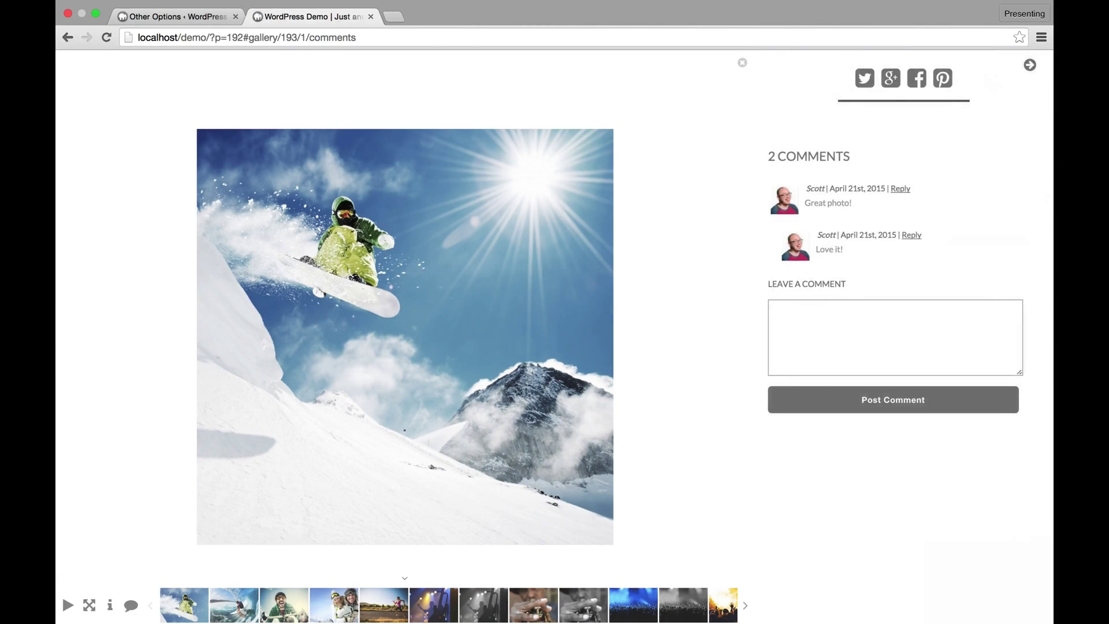
key(c)
key(Escape)
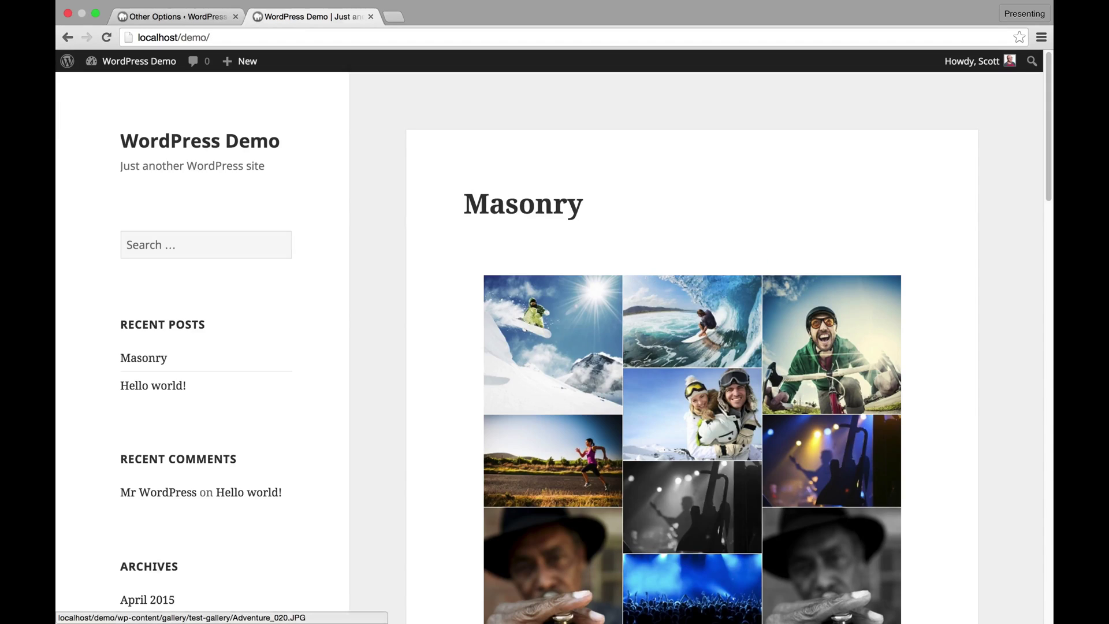
click(166, 18)
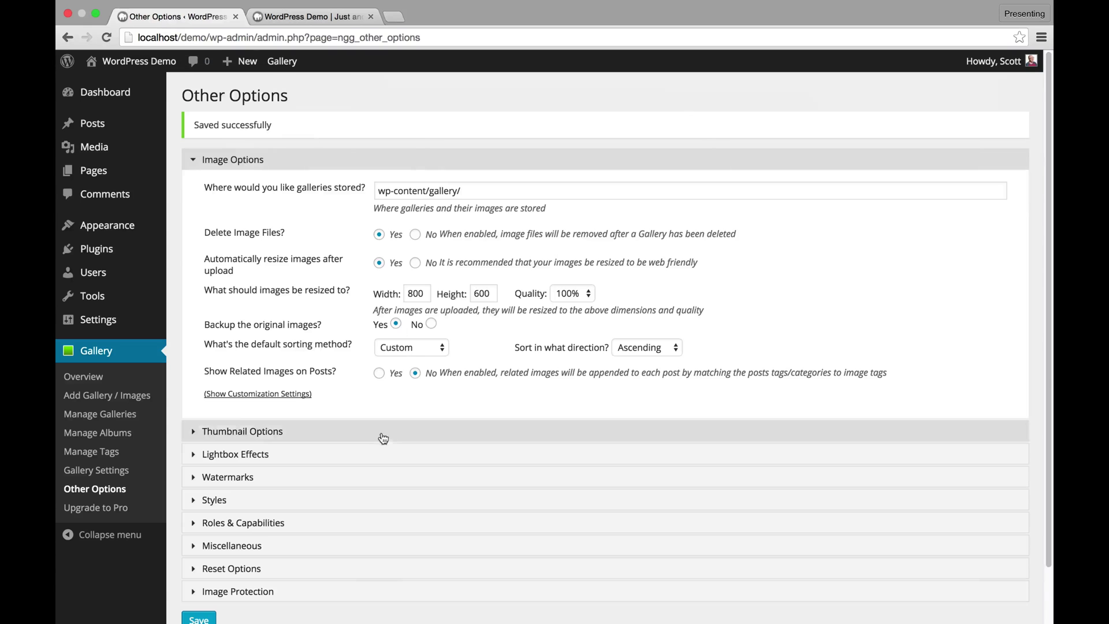
- Set the lightbox icon colour to blue, floating elements to yellow, and sidebar button text to purple
click(383, 454)
click(422, 280)
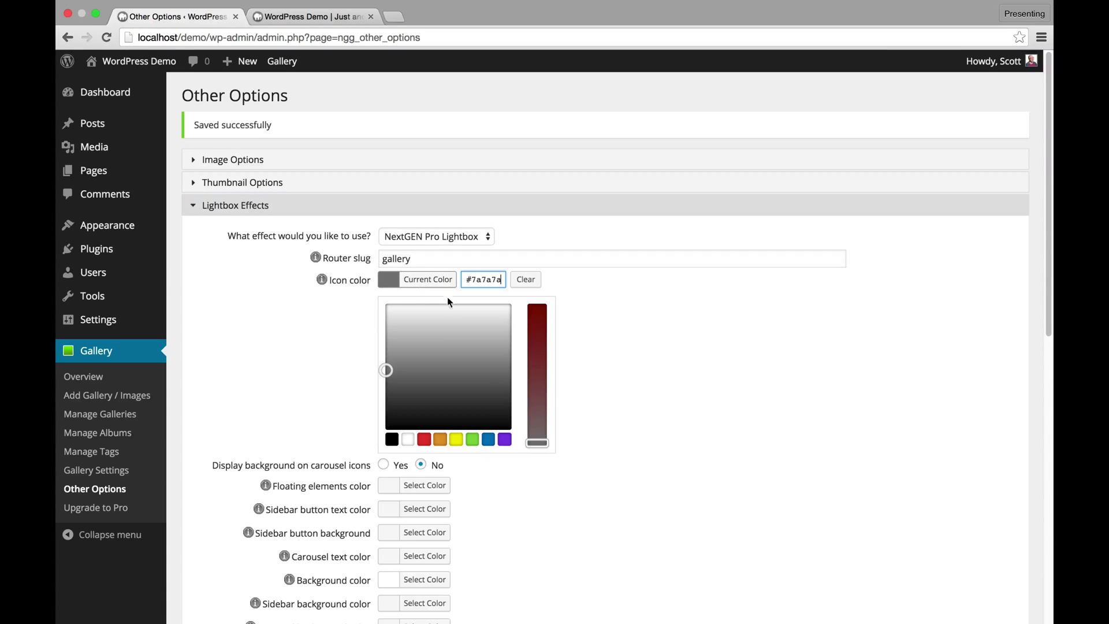
click(488, 440)
click(503, 475)
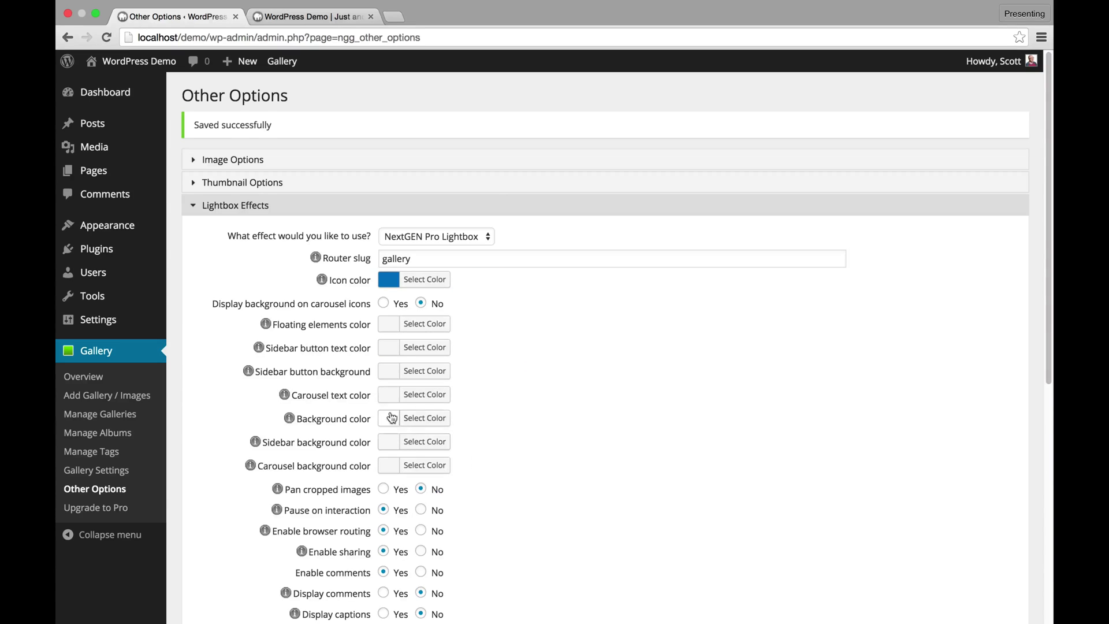
click(412, 323)
click(456, 483)
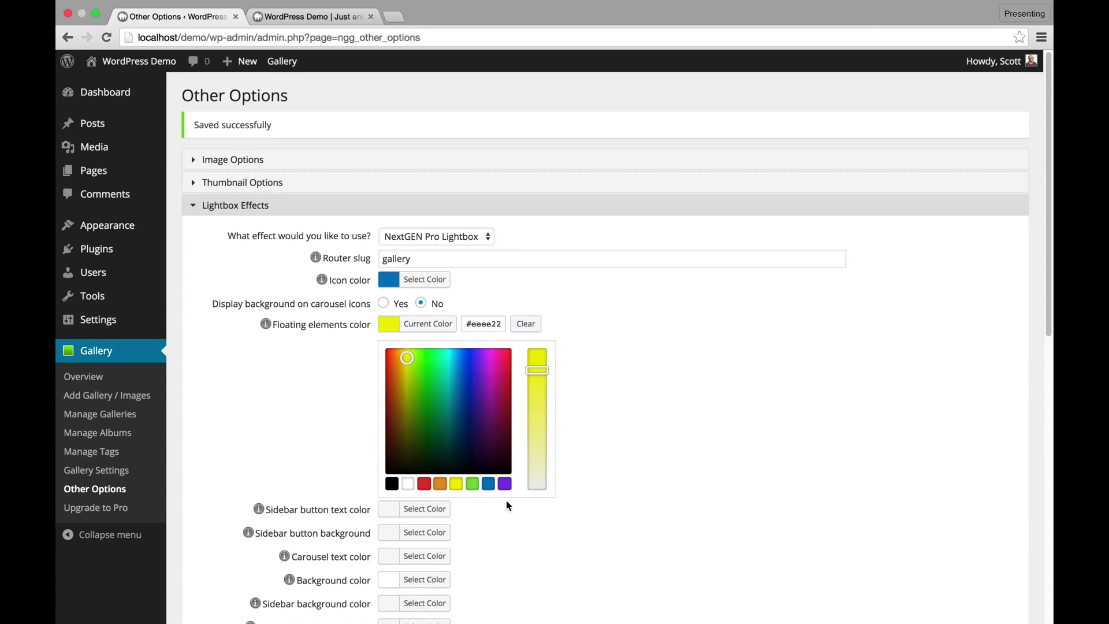
click(508, 505)
click(425, 347)
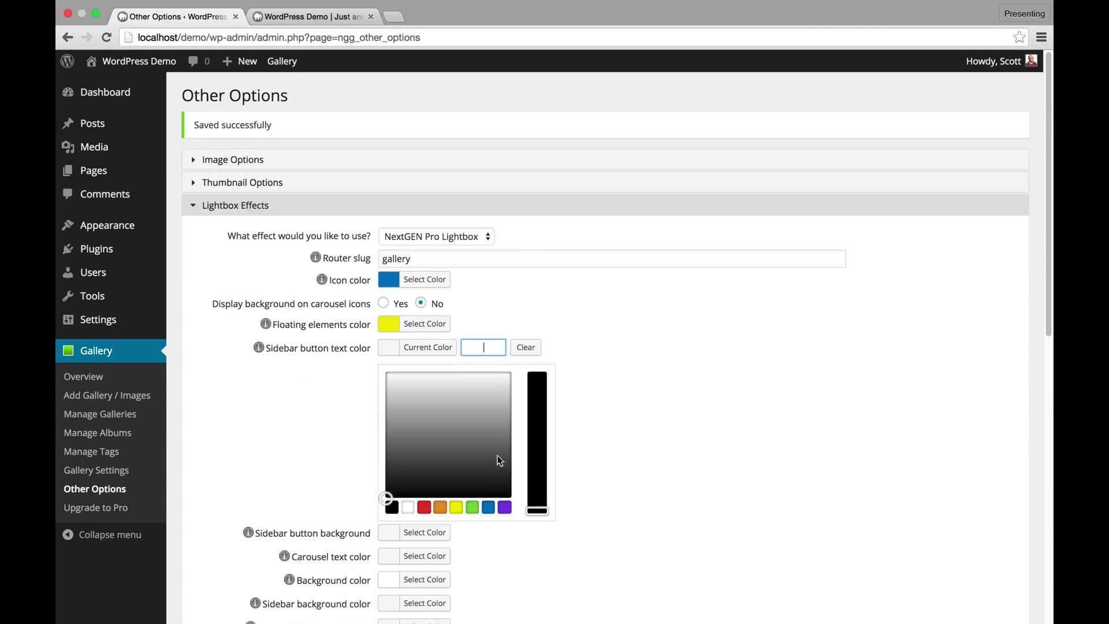
click(506, 508)
click(524, 536)
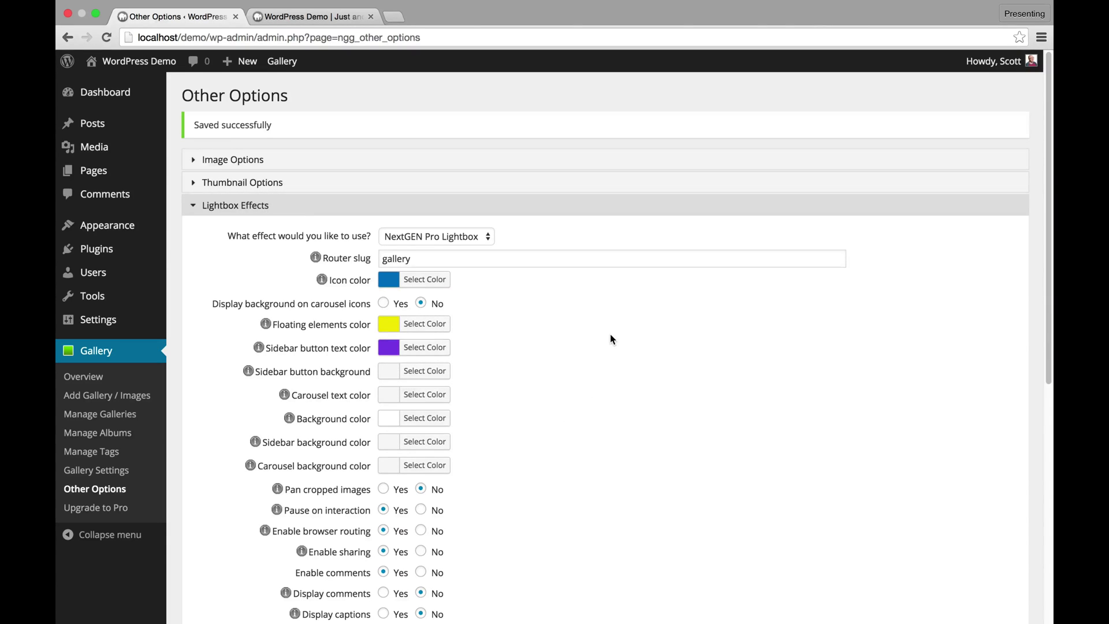
- Set Display comments and Display captions to Yes
scroll(530, 383, down, 5)
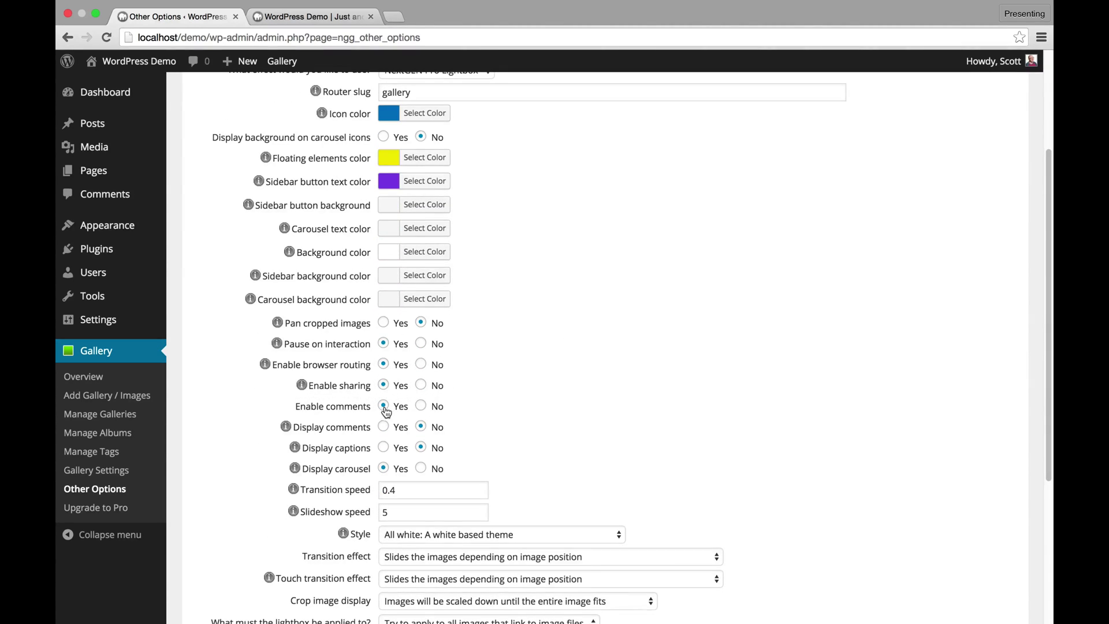
click(383, 427)
click(384, 448)
scroll(546, 488, down, 3)
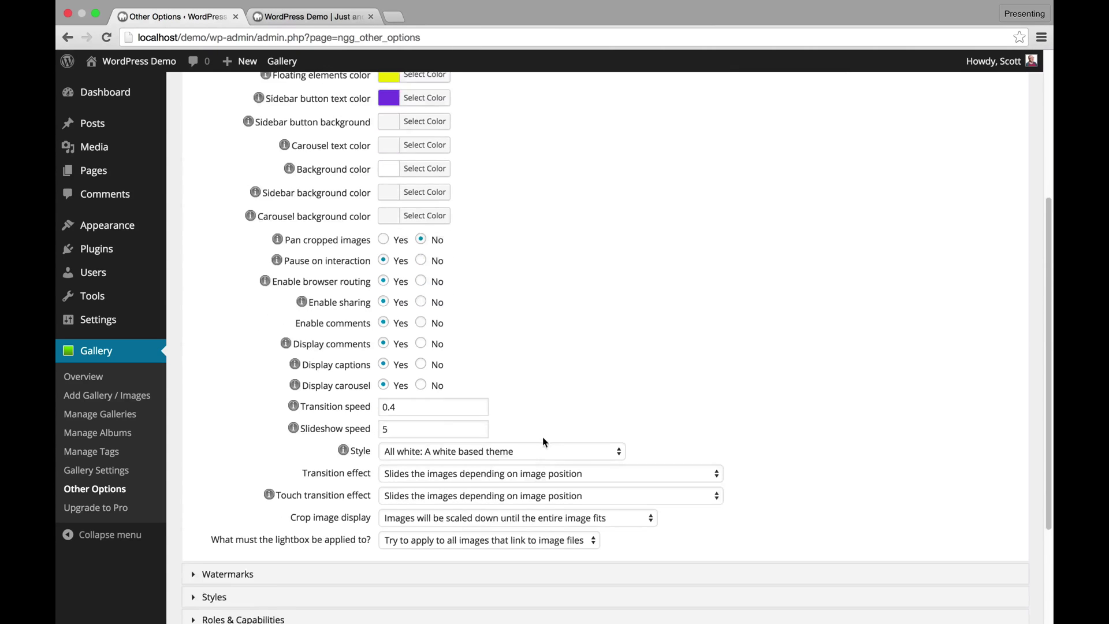
scroll(582, 358, down, 2)
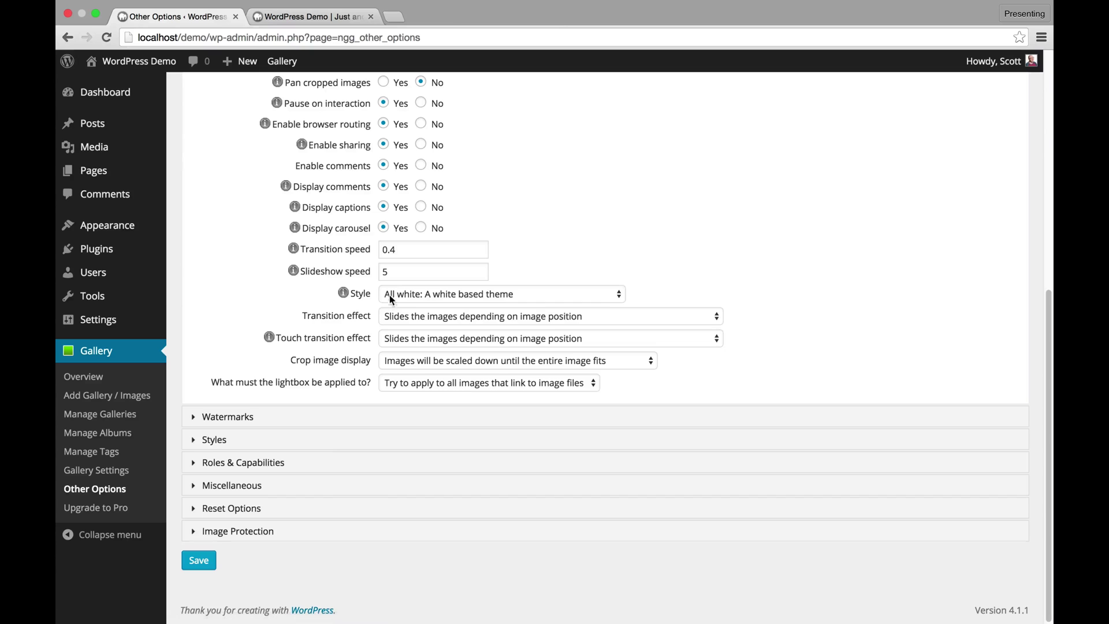
scroll(401, 296, up, 6)
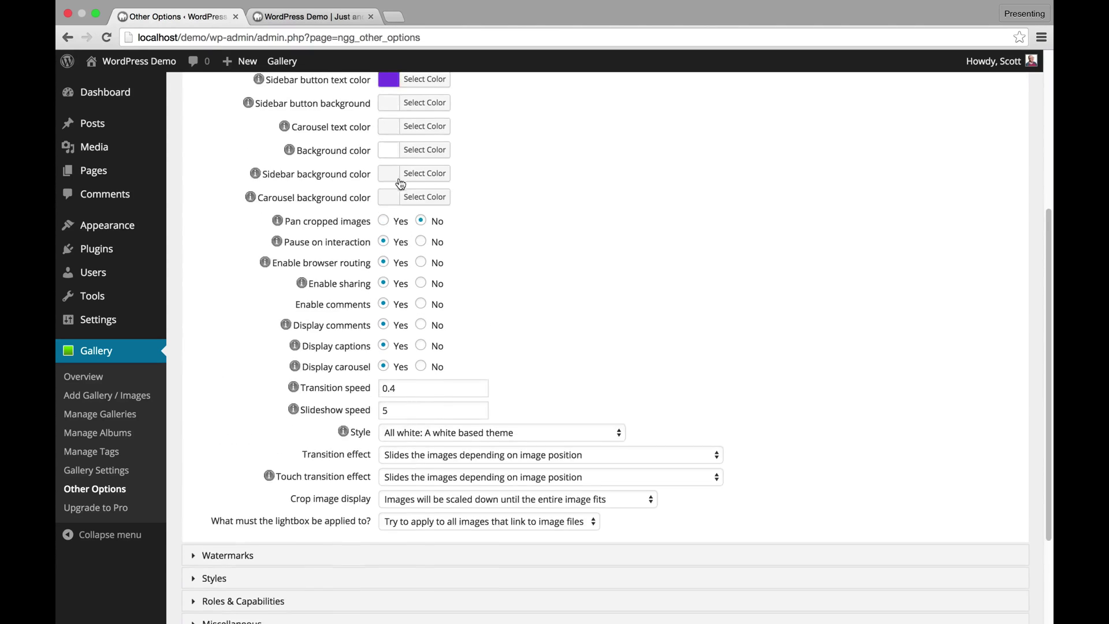
- Keep NextGEN Pro Lightbox as the lightbox effect and save the Other Options settings
scroll(379, 156, up, 2)
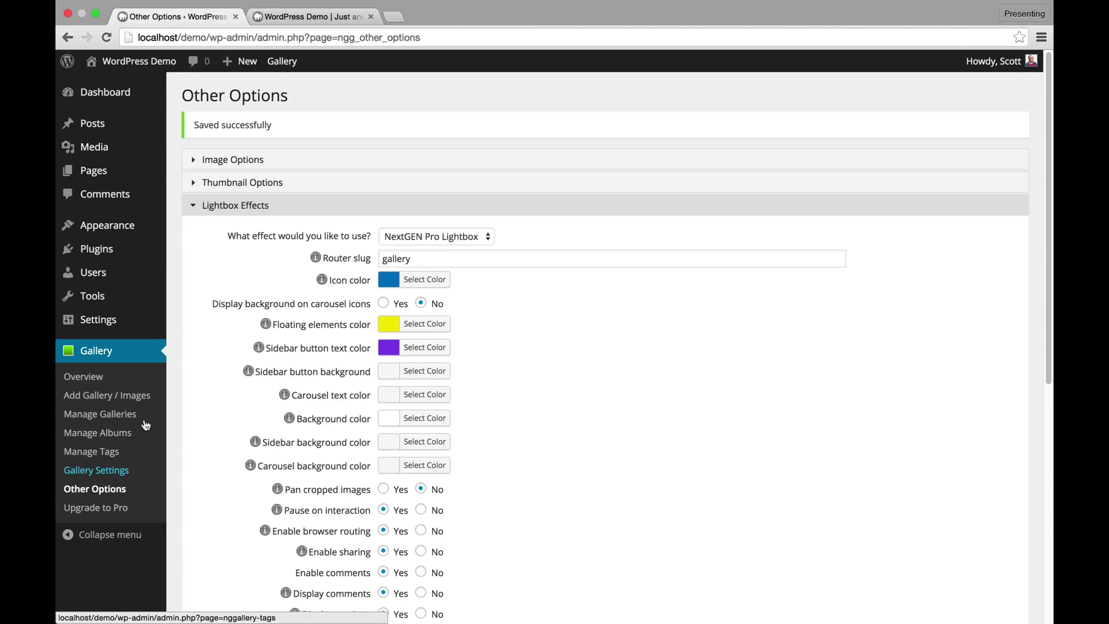
click(441, 237)
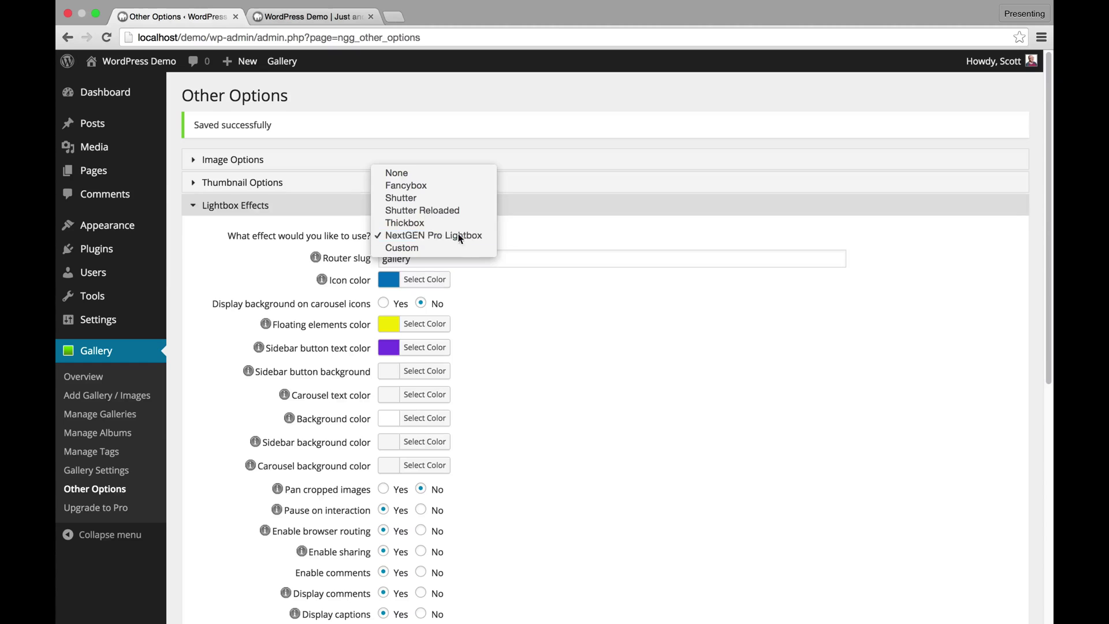
click(501, 305)
scroll(502, 305, down, 7)
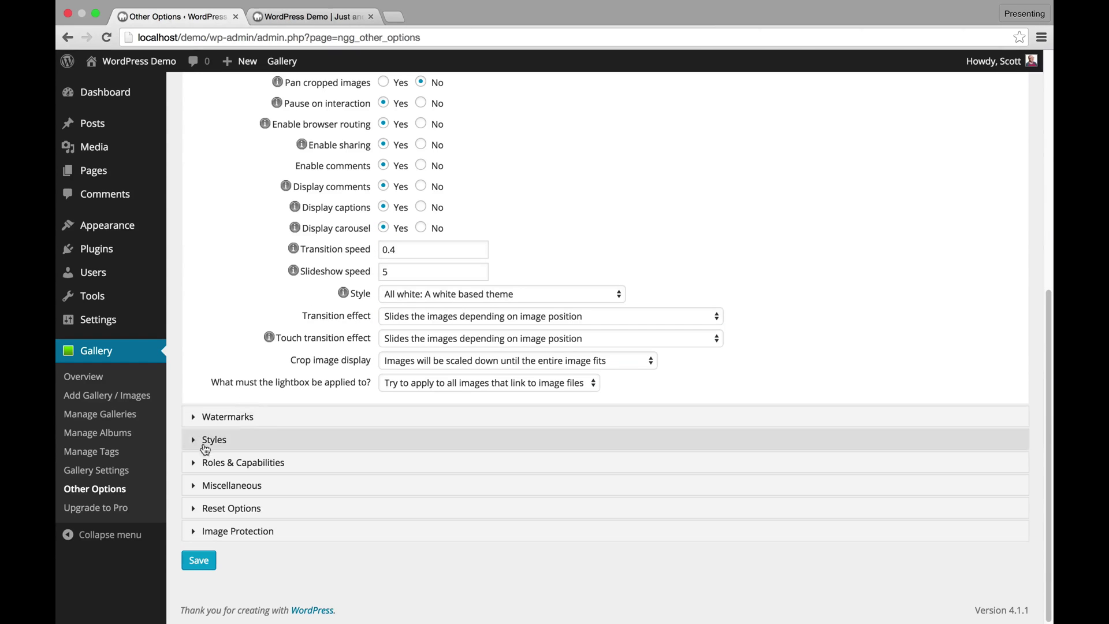
click(81, 490)
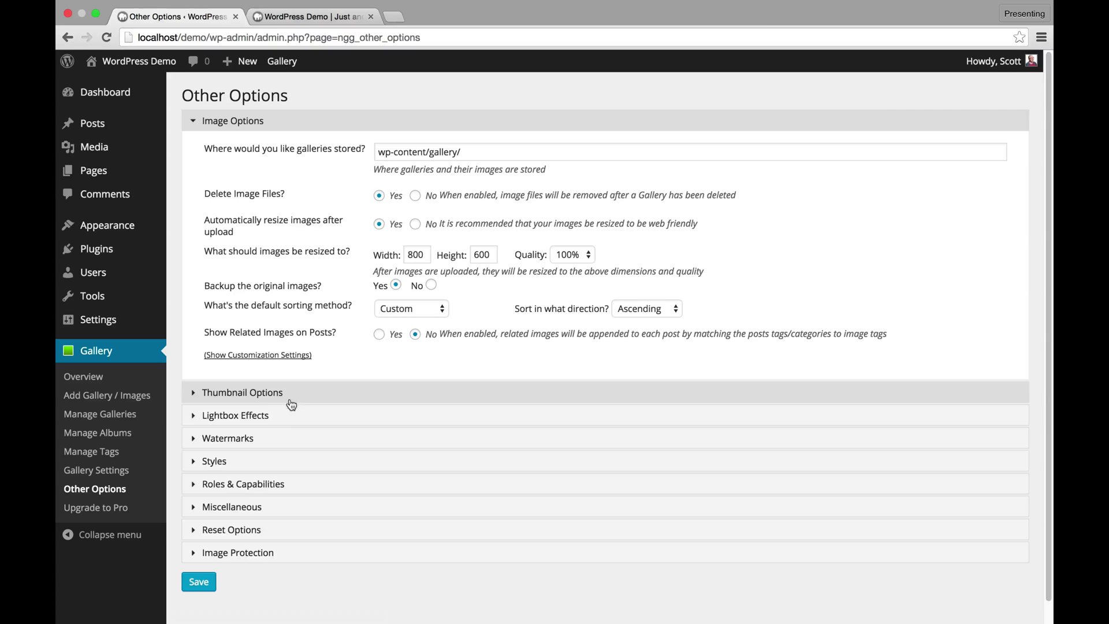
- Confirm NextGEN Pro Lightbox is still selected, then go to Gallery > Overview
click(292, 414)
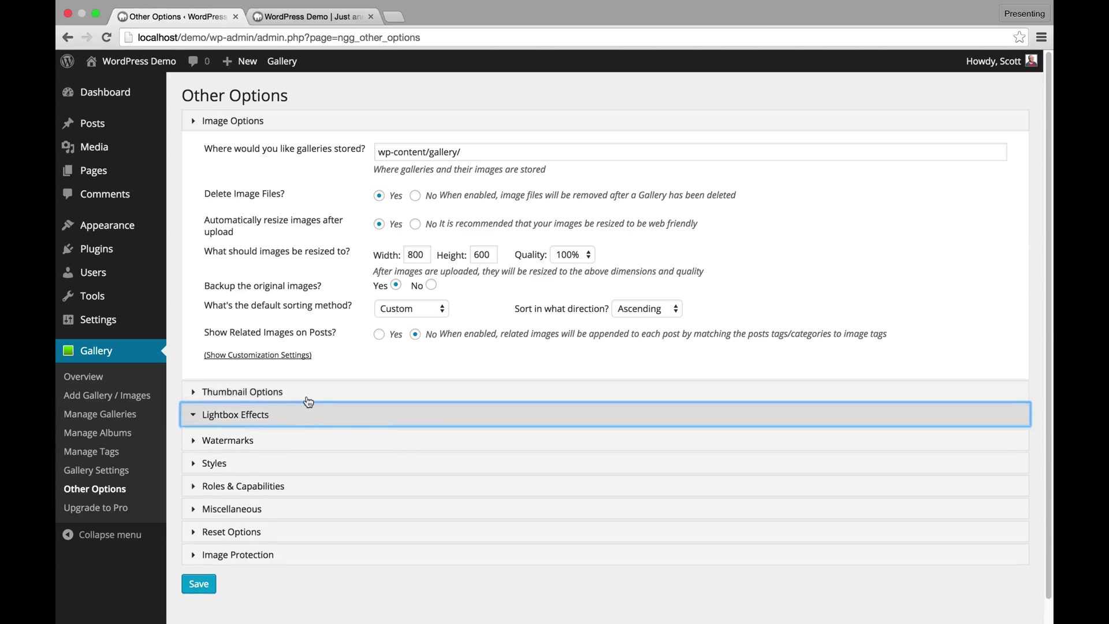
click(442, 197)
click(507, 269)
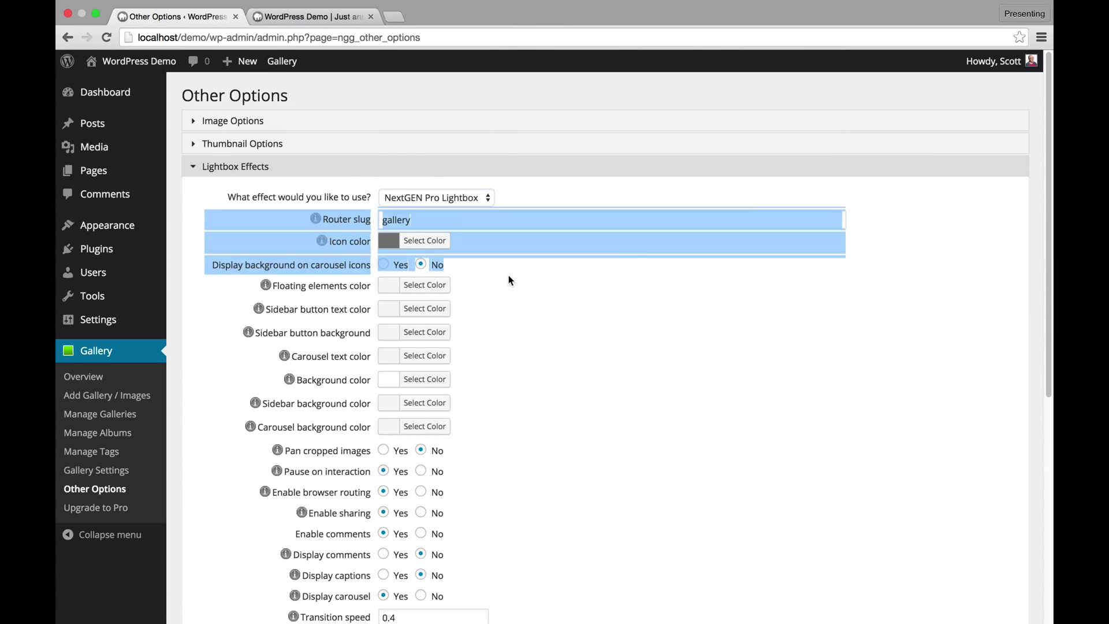
scroll(537, 307, down, 6)
scroll(428, 202, up, 1)
scroll(428, 203, up, 5)
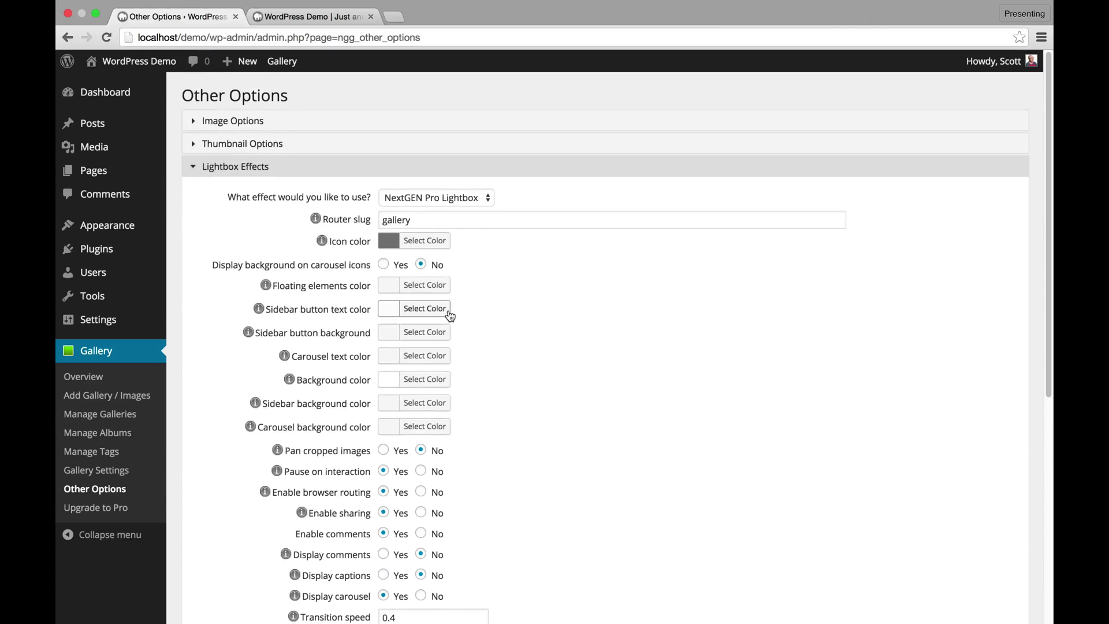
click(113, 375)
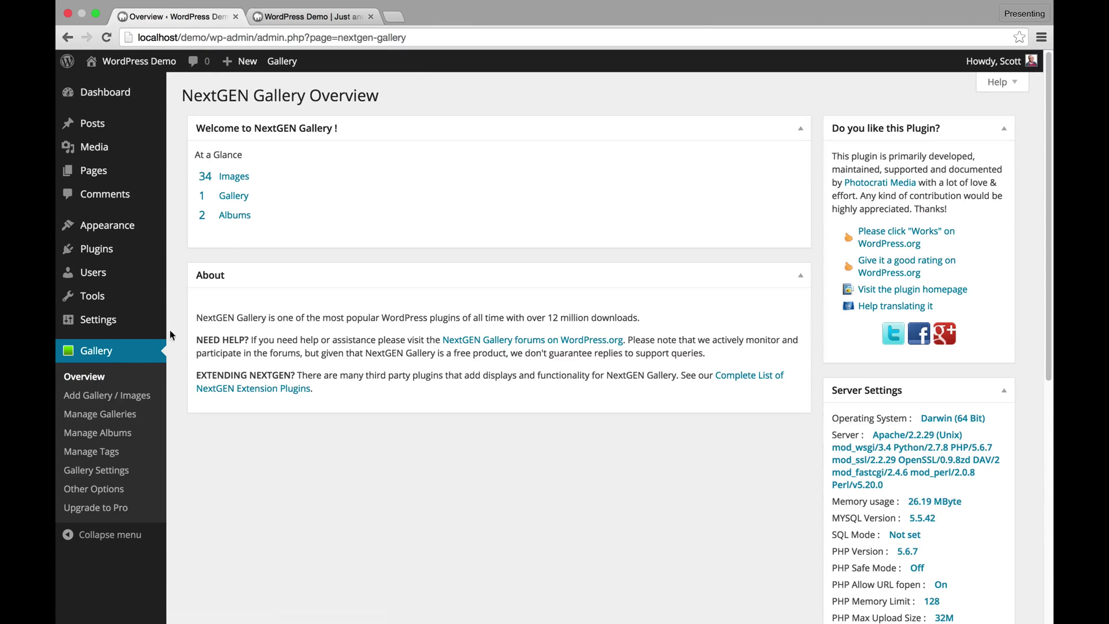
- On the front-end Masonry post, scroll the gallery and open the snowboarder photo in the white lightbox
click(325, 23)
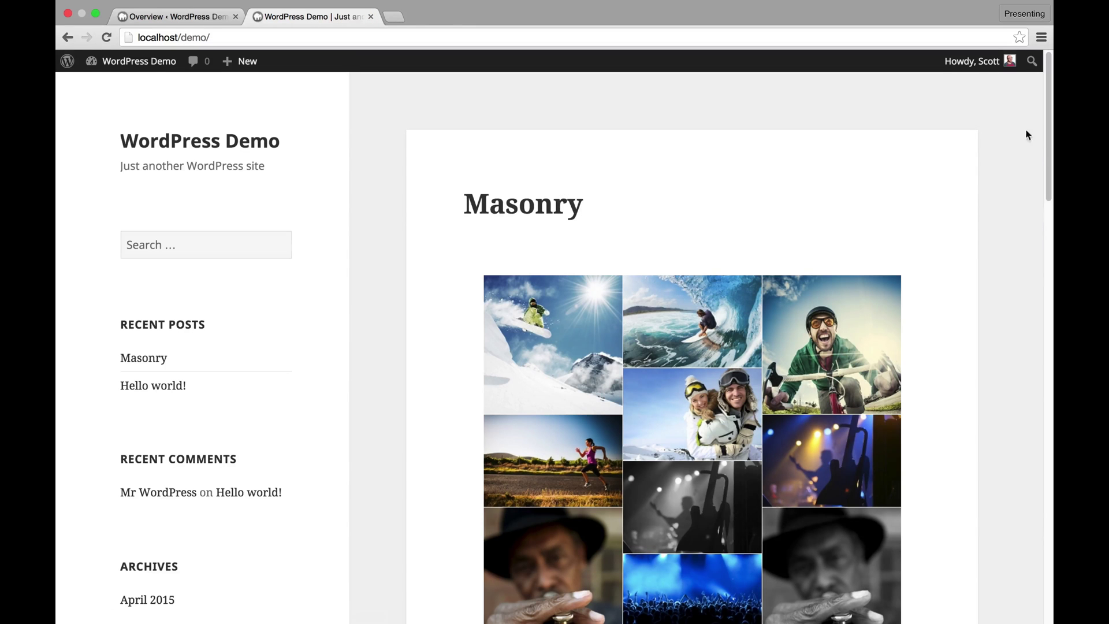
drag(1048, 130, 1047, 178)
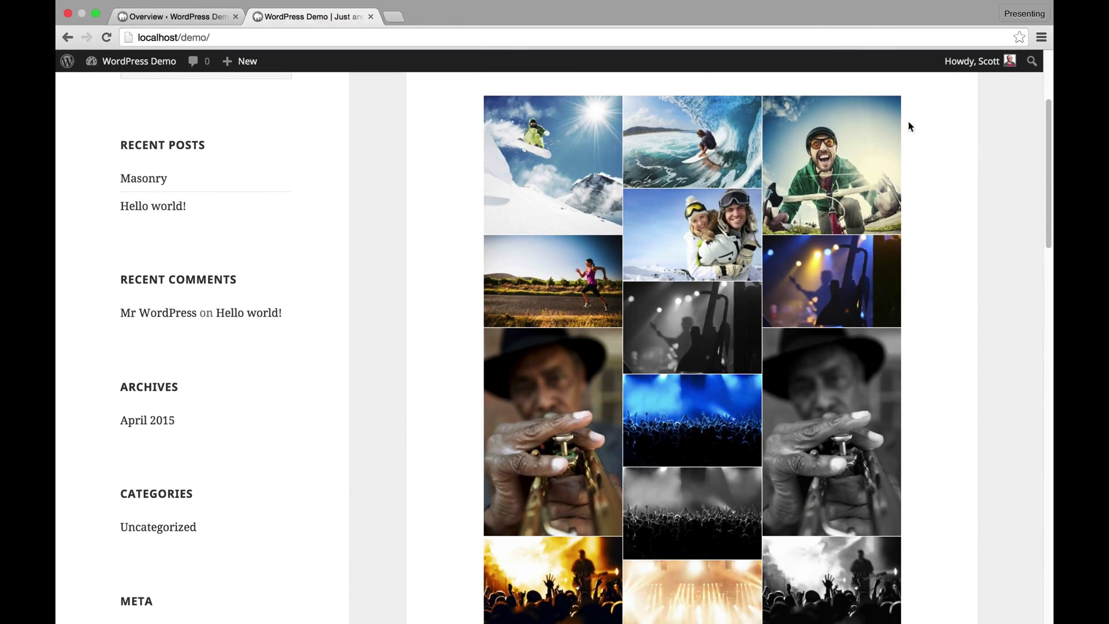
click(215, 19)
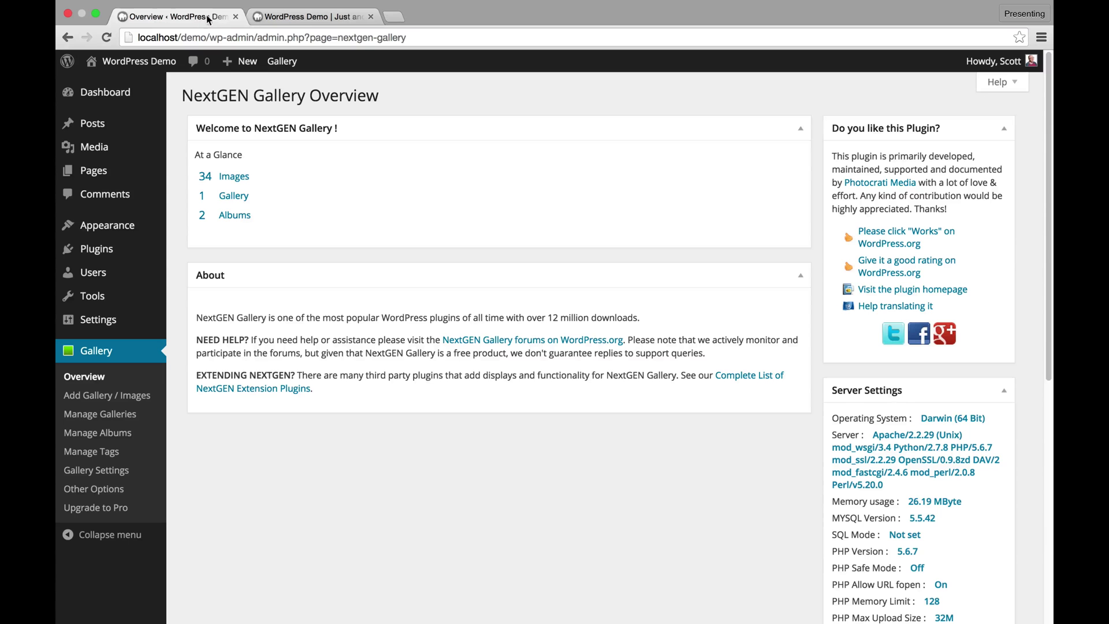
click(273, 19)
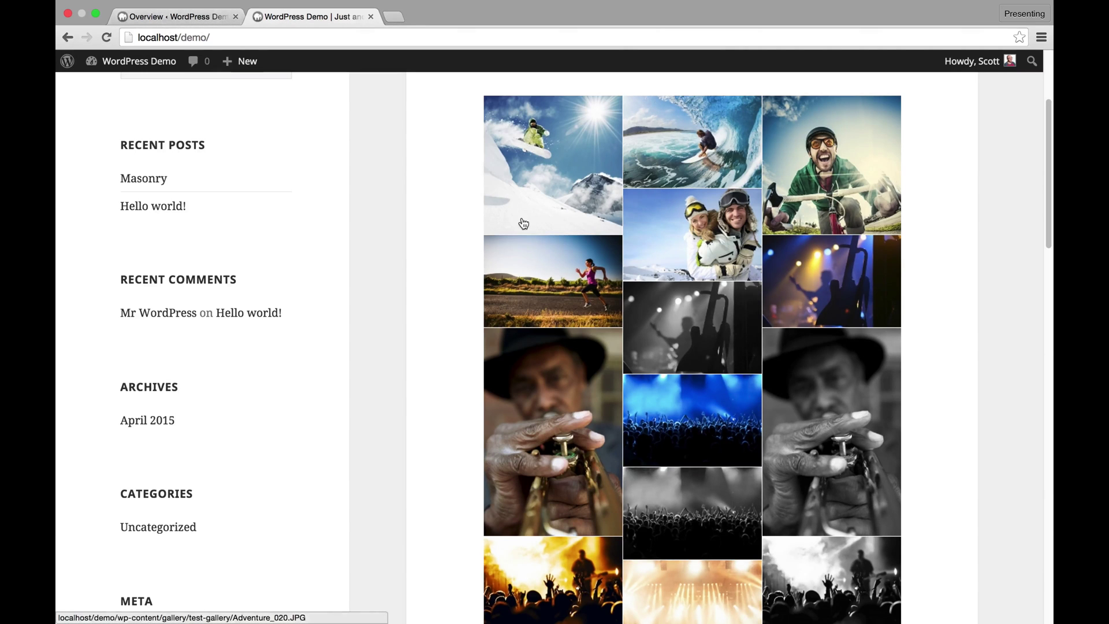
scroll(517, 222, down, 10)
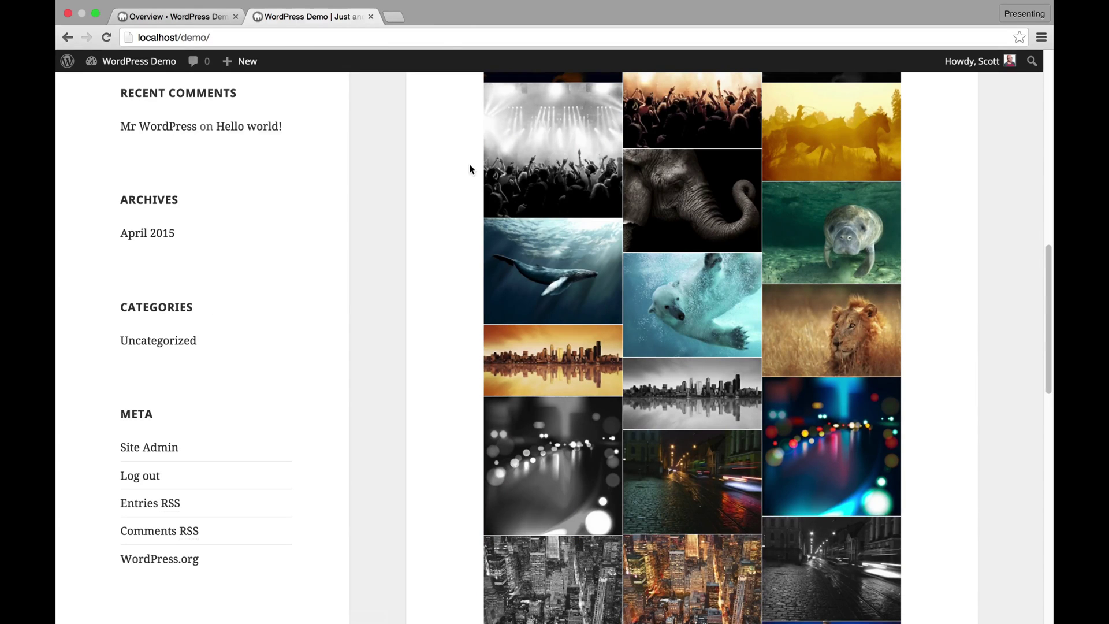
scroll(474, 168, down, 8)
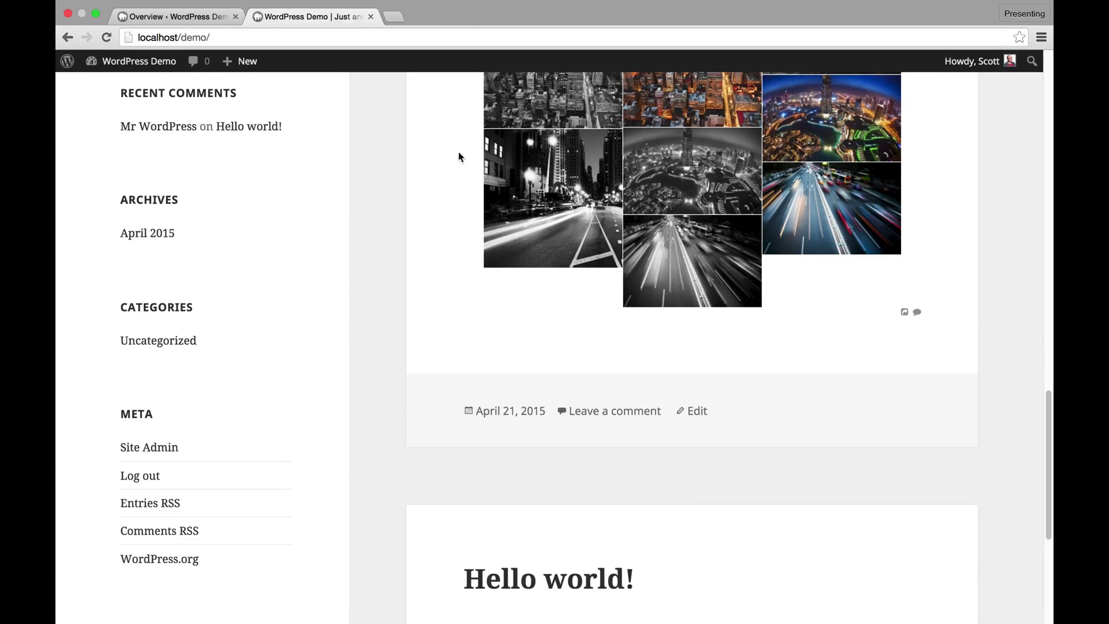
scroll(918, 239, up, 2)
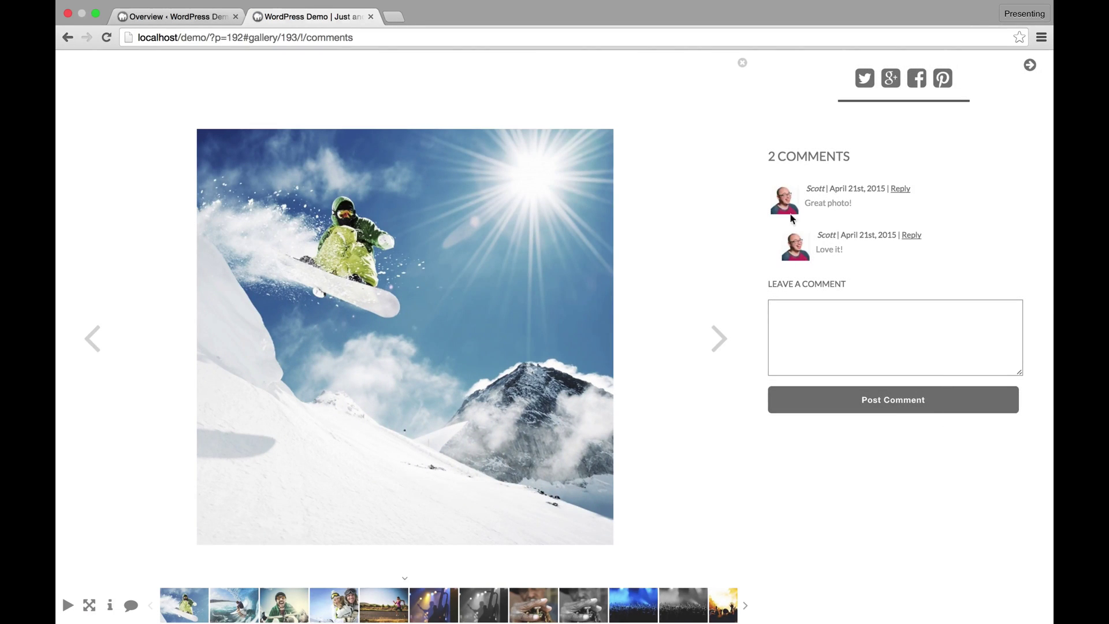
click(742, 63)
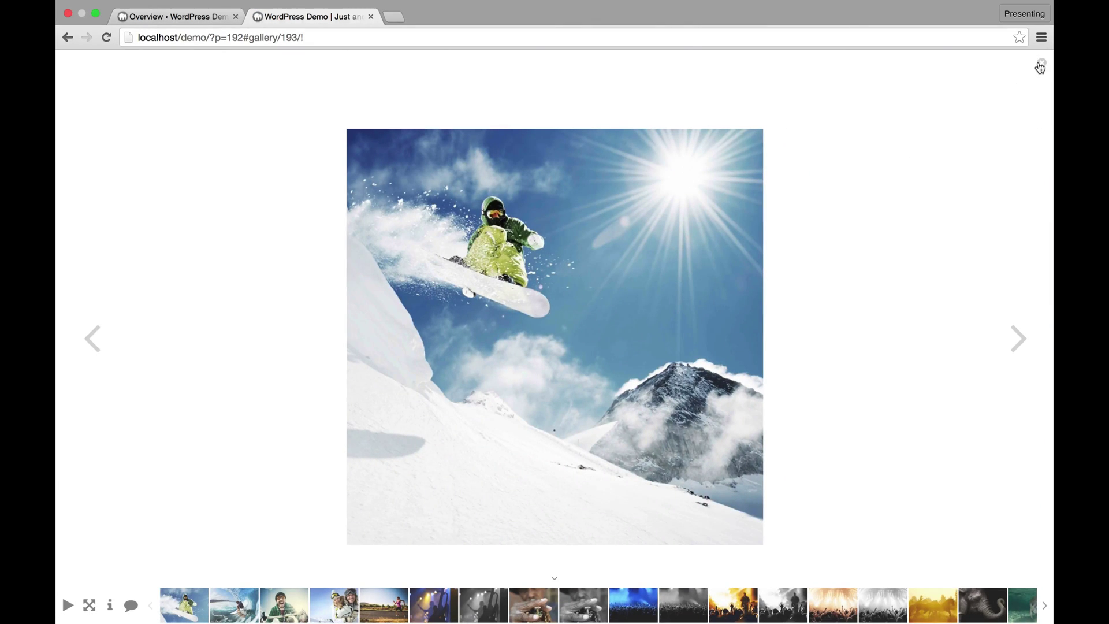
- Close the lightbox and front-end tab, view the Test Gallery page, and open it for editing
click(1042, 66)
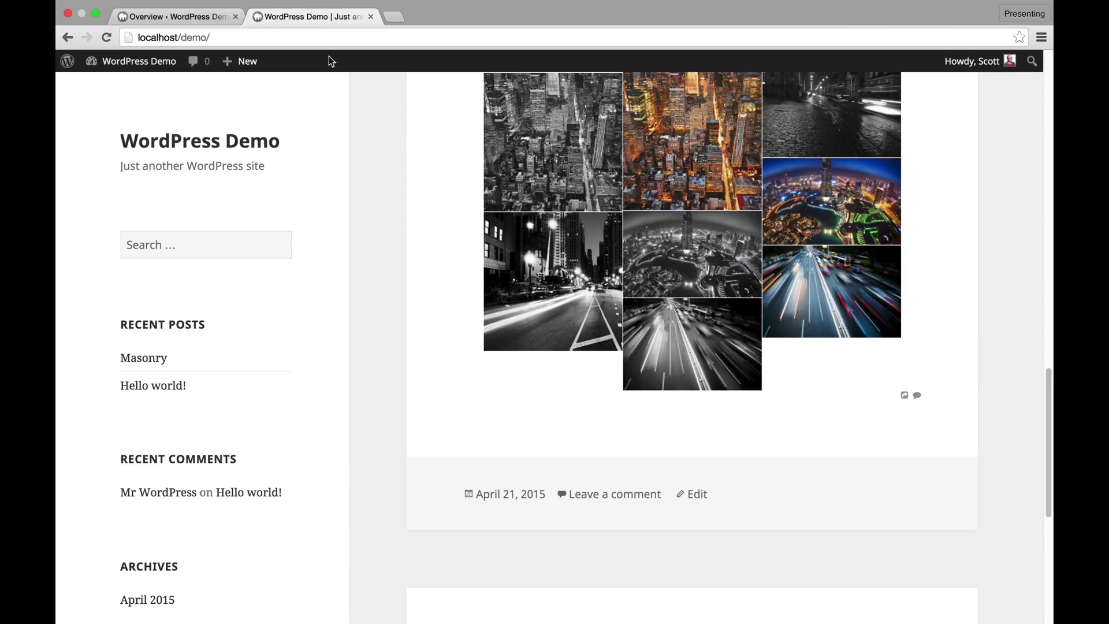
scroll(322, 112, up, 15)
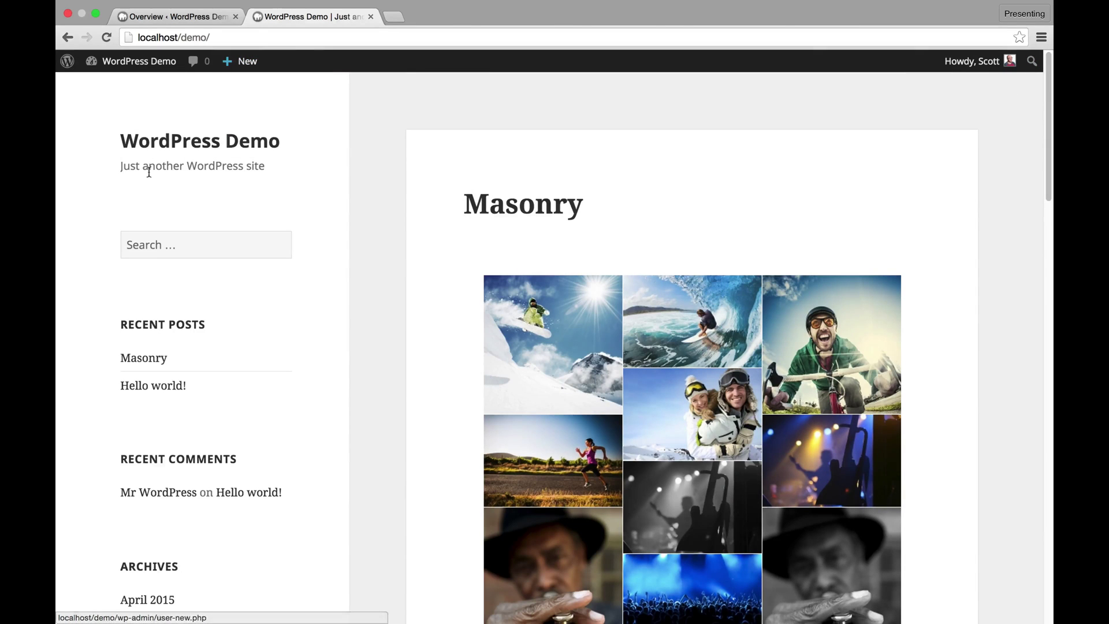
click(236, 144)
key(super+w)
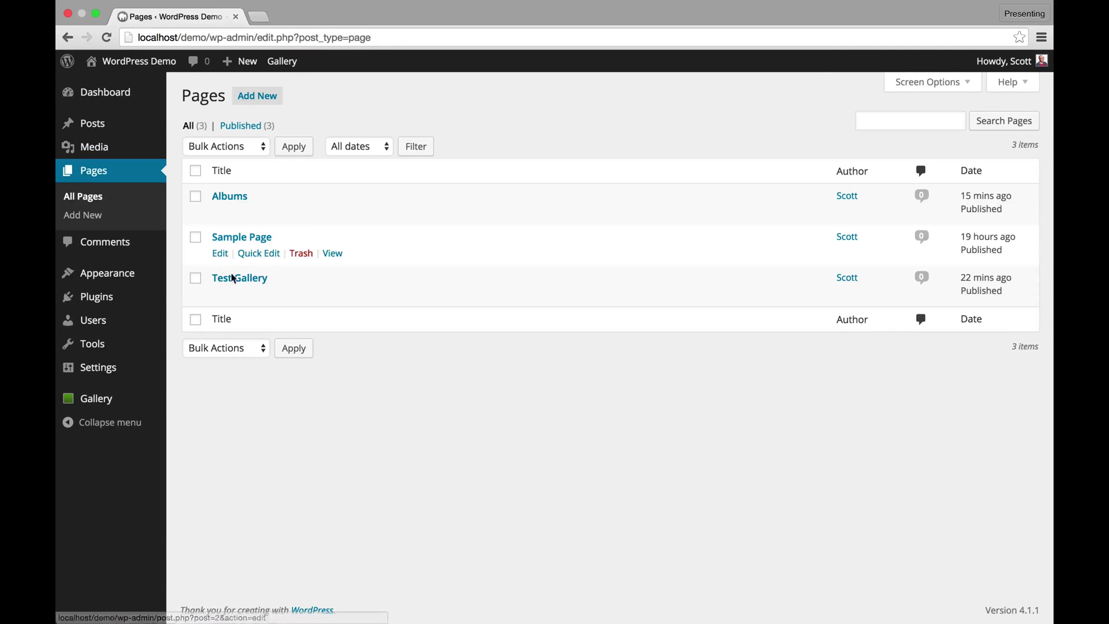
click(332, 294)
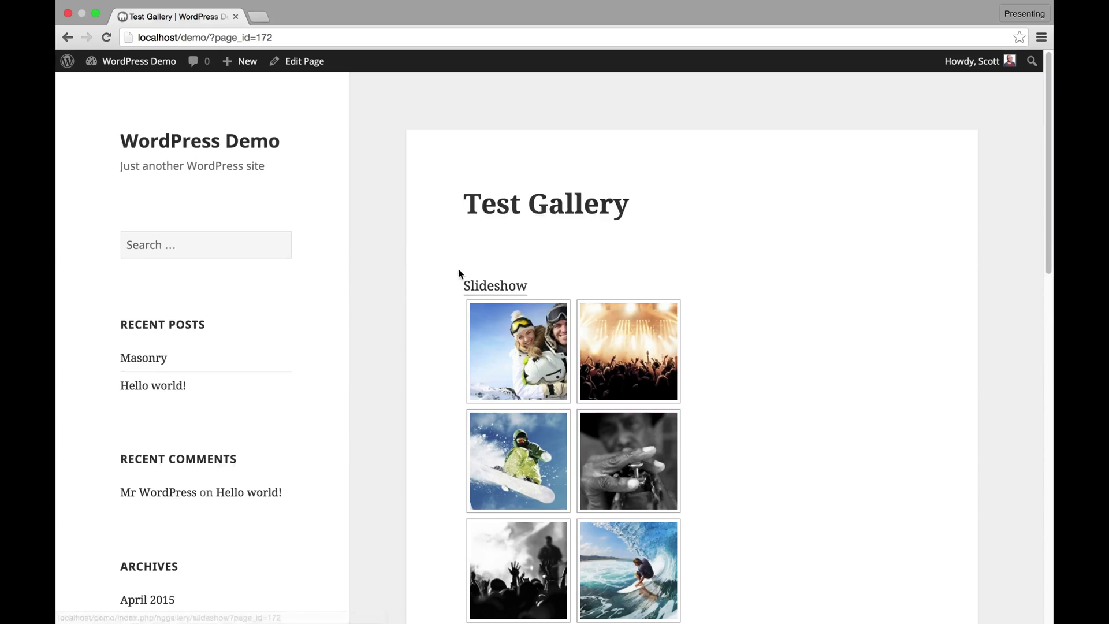
scroll(404, 185, down, 1)
click(311, 64)
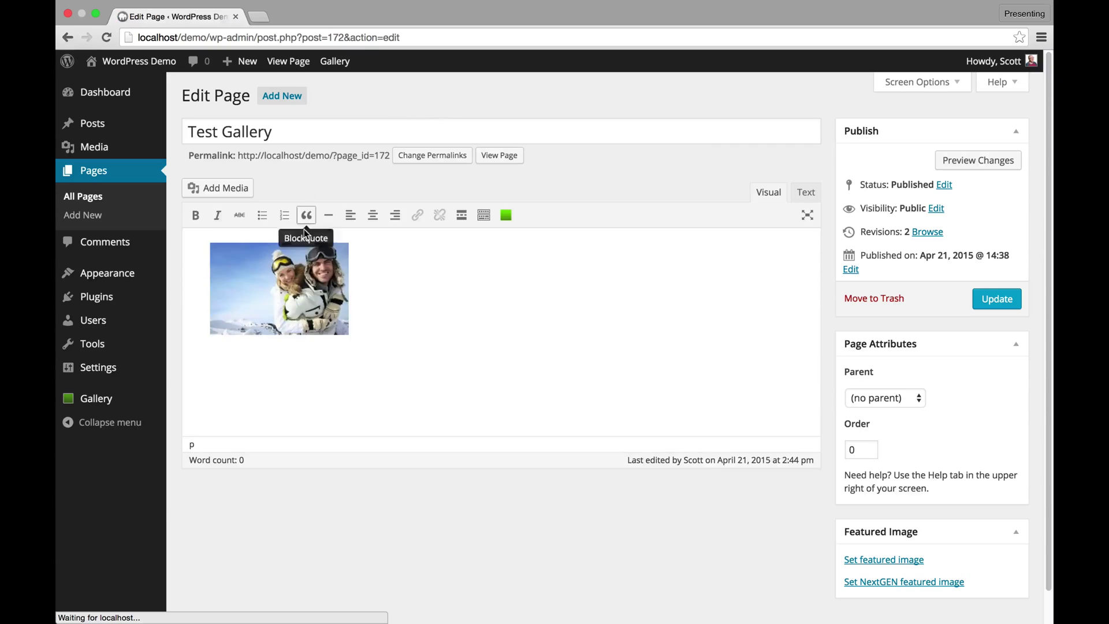
- Switch the embedded gallery's display type to NextGEN Pro Film, save it, and update the page
click(305, 272)
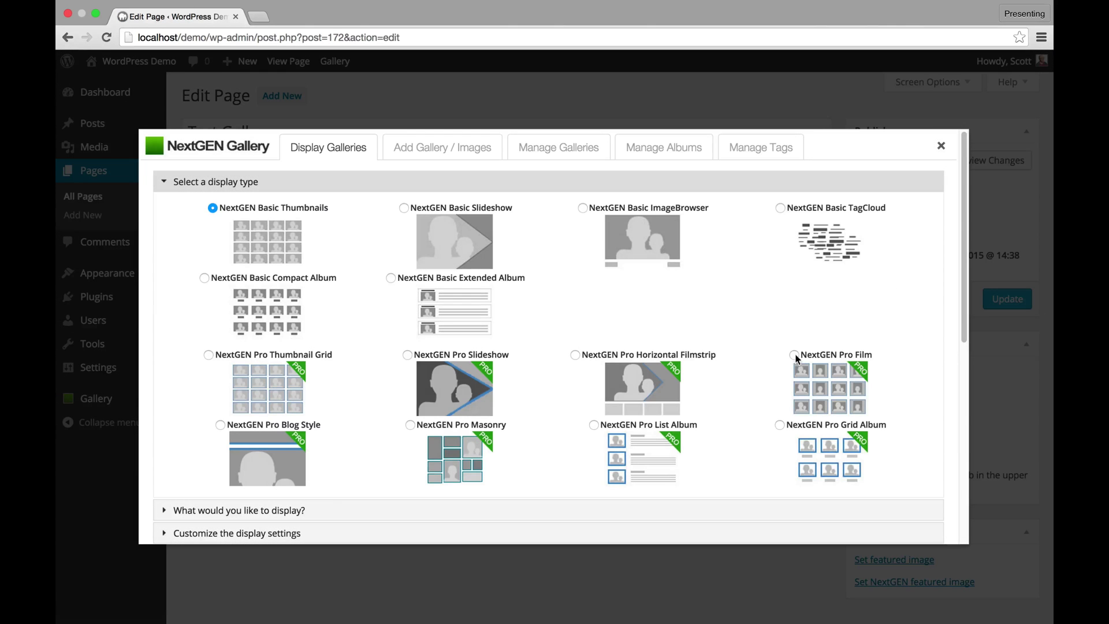
click(823, 354)
scroll(947, 330, down, 5)
click(310, 324)
scroll(893, 274, down, 3)
drag(964, 311, 901, 218)
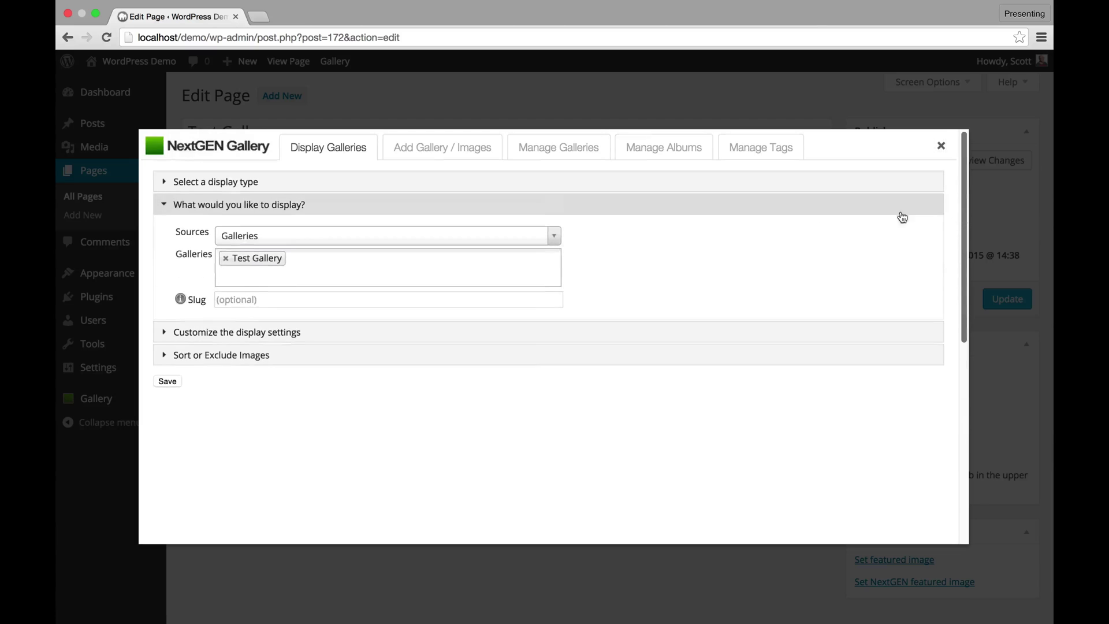
click(261, 332)
click(166, 454)
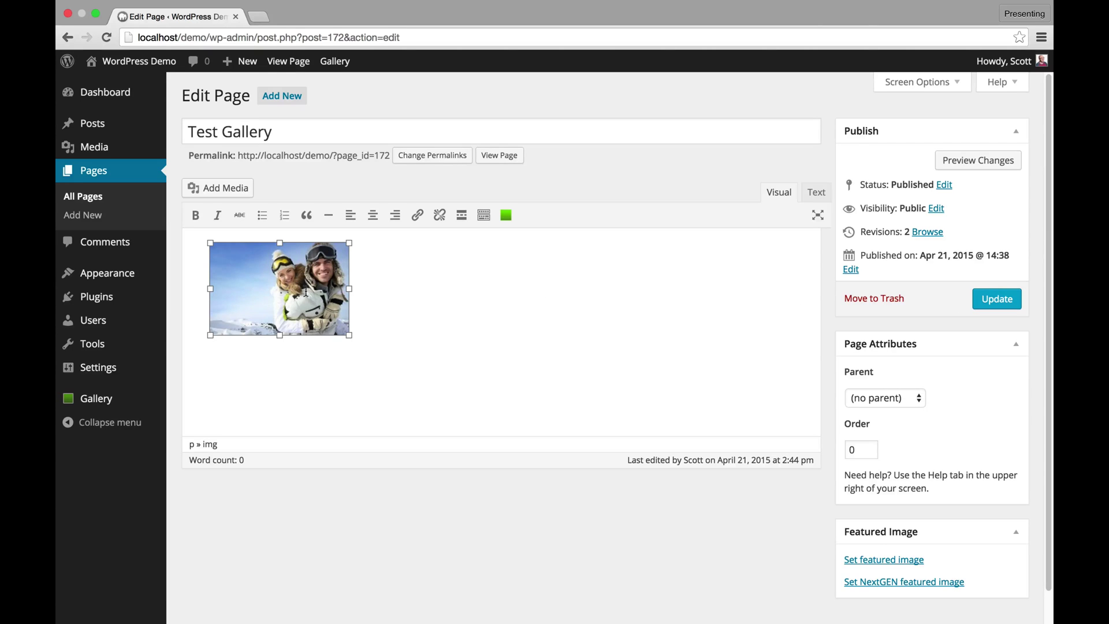
click(995, 298)
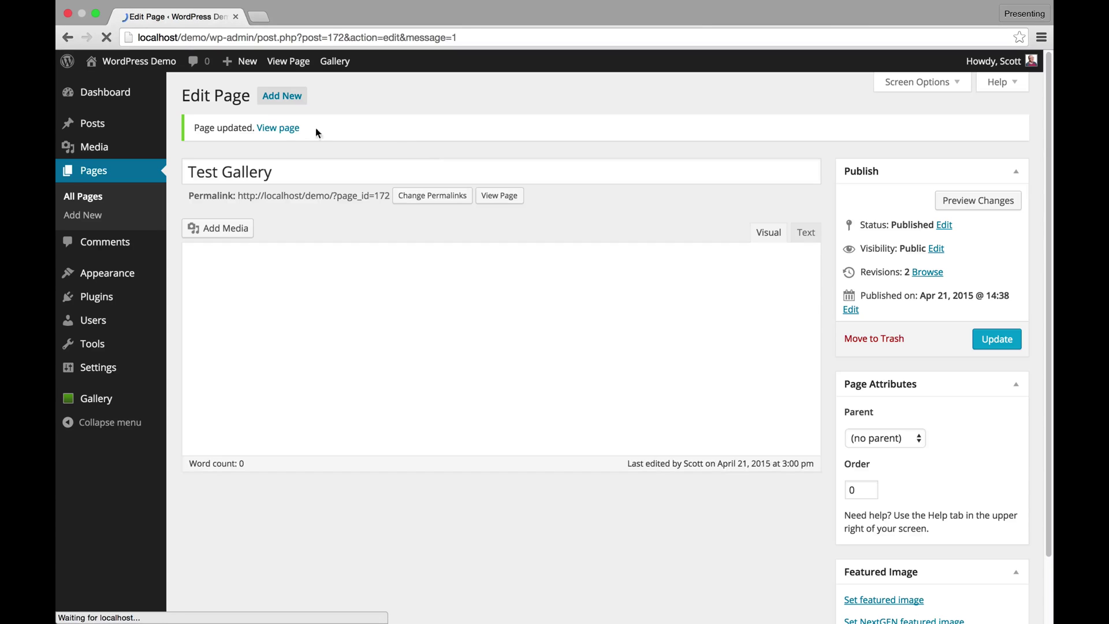
- View the updated Test Gallery page's Pro Film thumbnails and open the concert photo in the lightbox
click(279, 130)
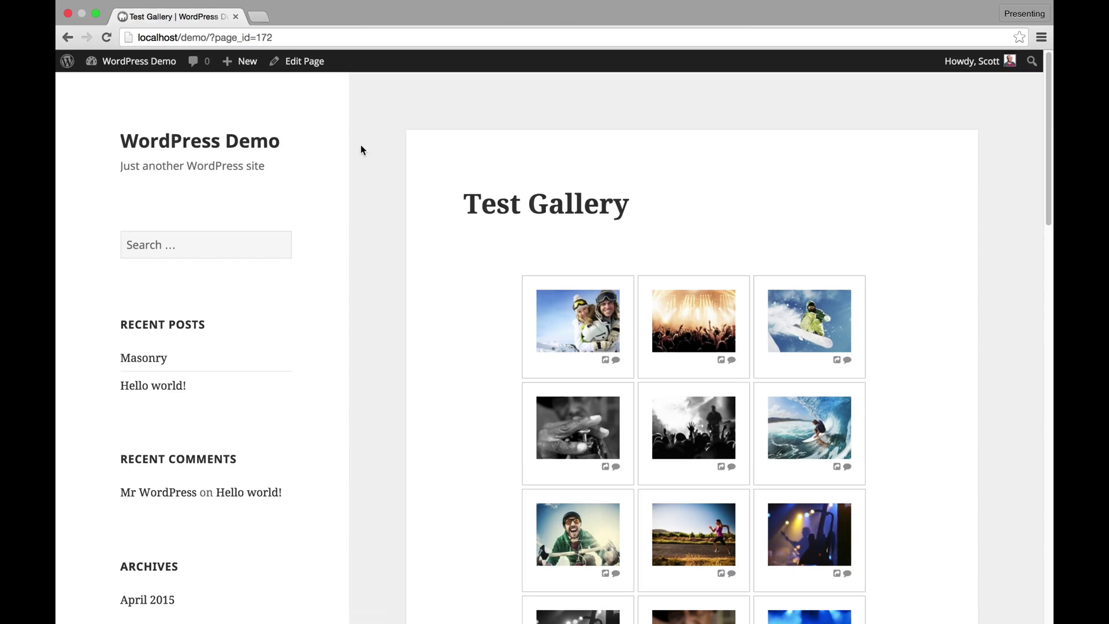
scroll(1046, 186, down, 3)
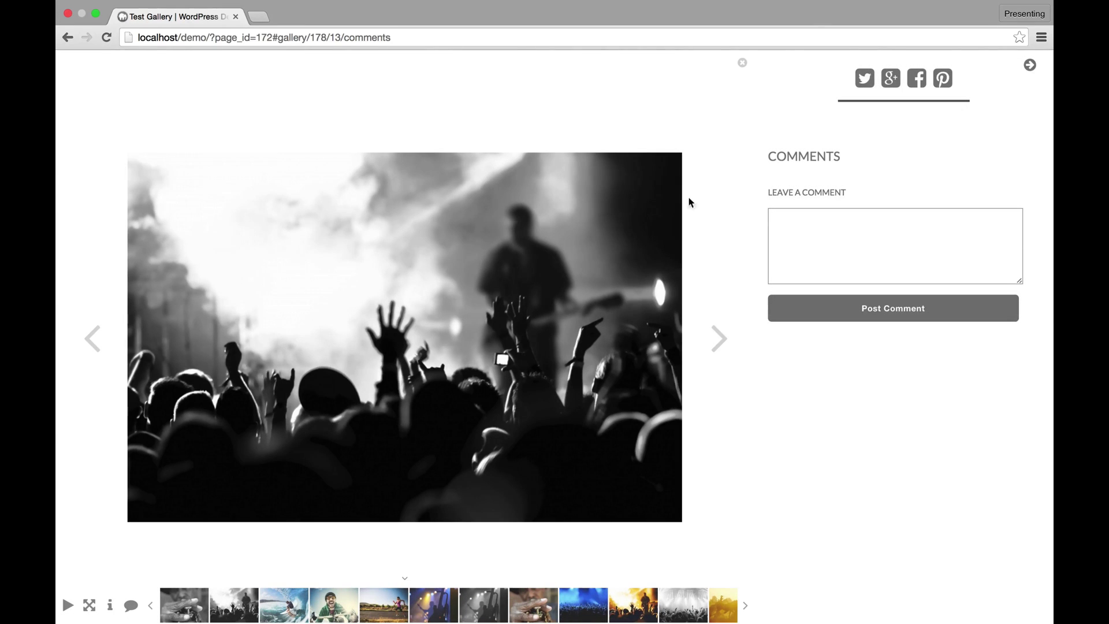
click(744, 63)
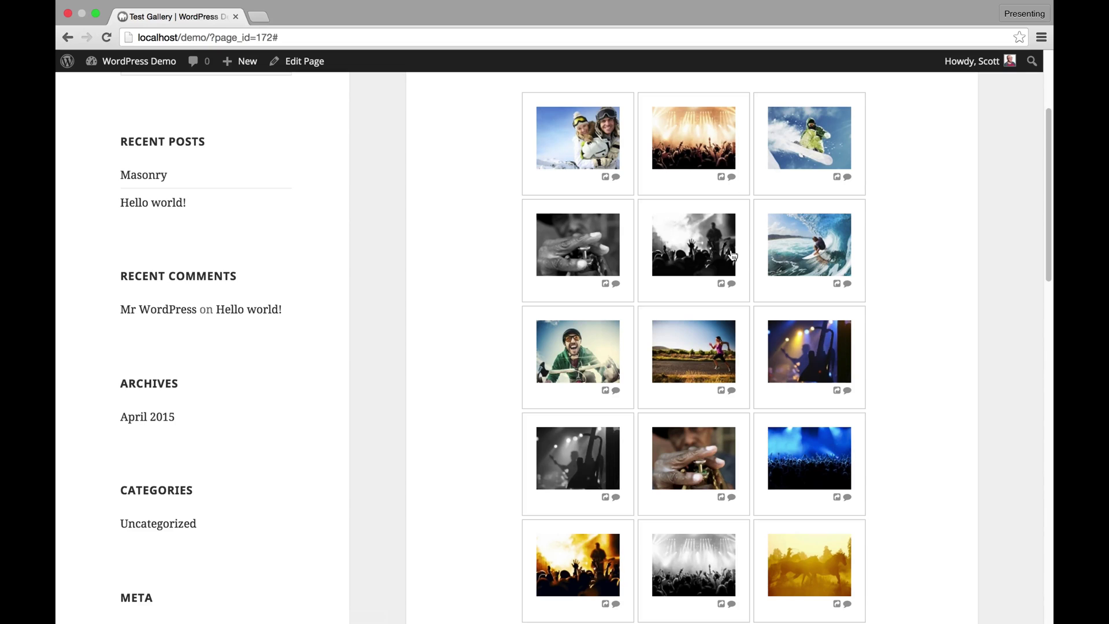
click(721, 287)
click(140, 74)
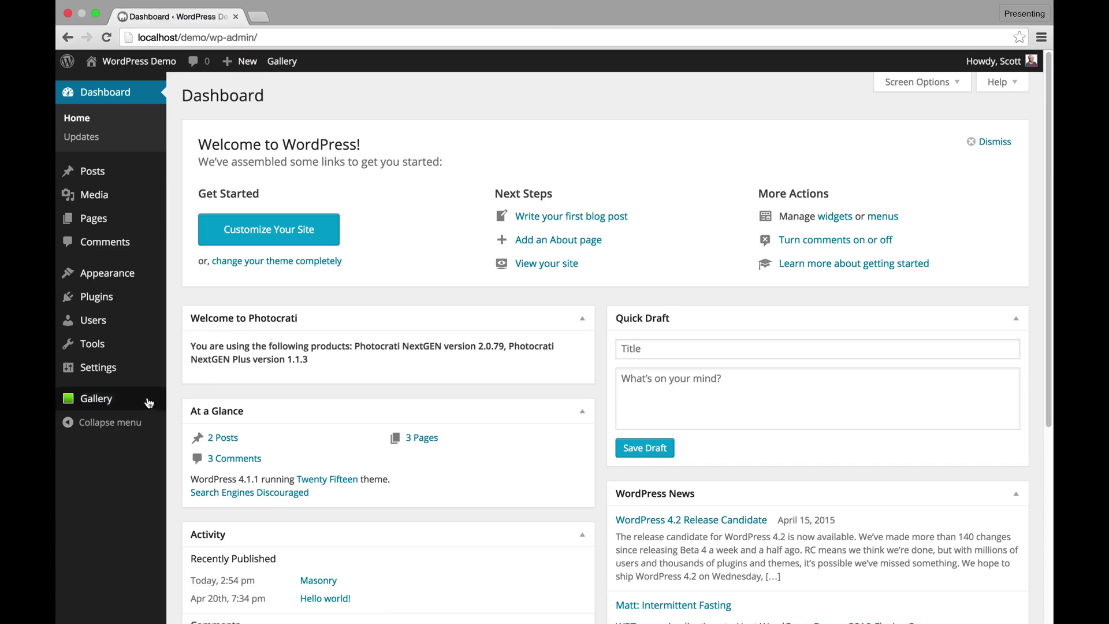
- Open Gallery > Upgrade to Pro from the admin menu
mouse_move(139, 403)
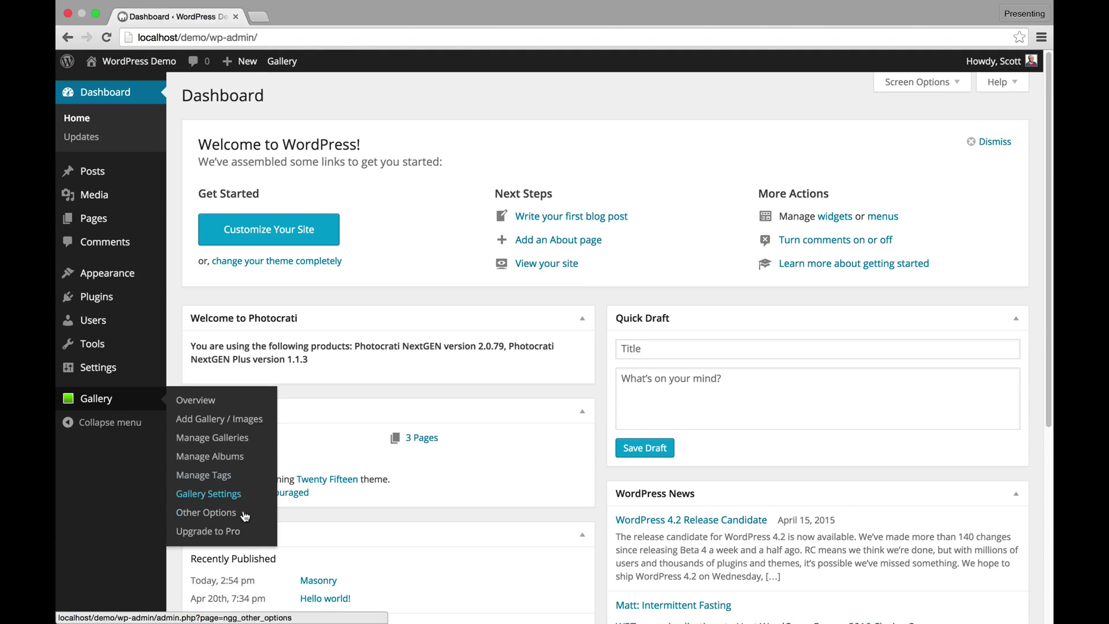
click(237, 532)
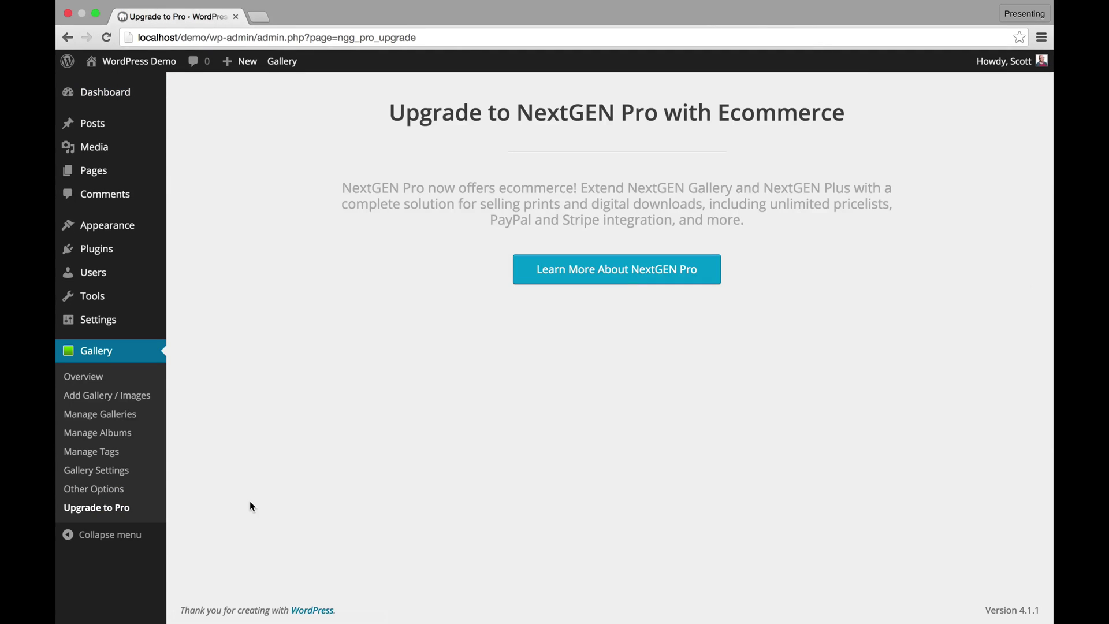